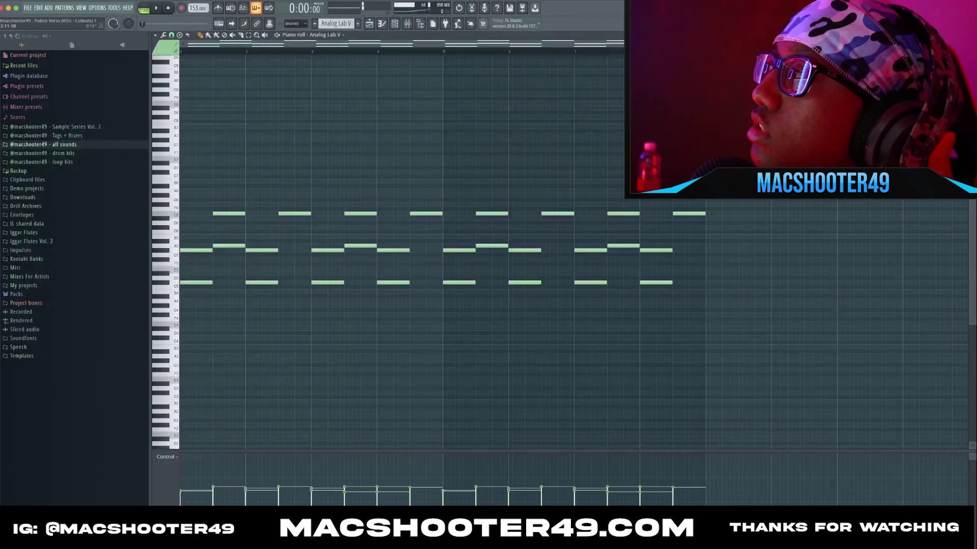
# Switch to pattern mode and audition the Analog Lab V melody in the piano roll, stopping playback after listening.
pyautogui.scroll(1, 475, 248)
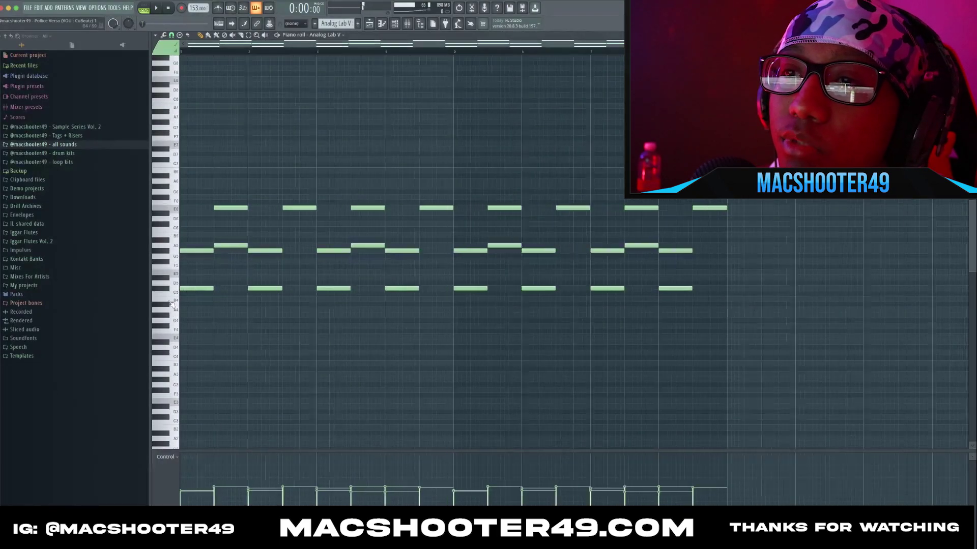
pyautogui.keyDown('ctrl'); pyautogui.scroll(1, 195, 255); pyautogui.keyUp('ctrl')
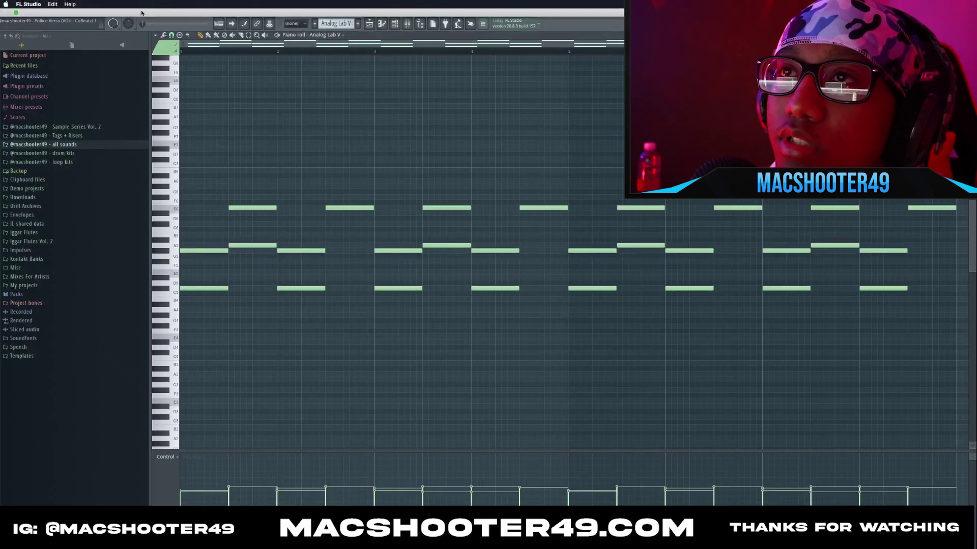
pyautogui.click(144, 7)
pyautogui.press('space')
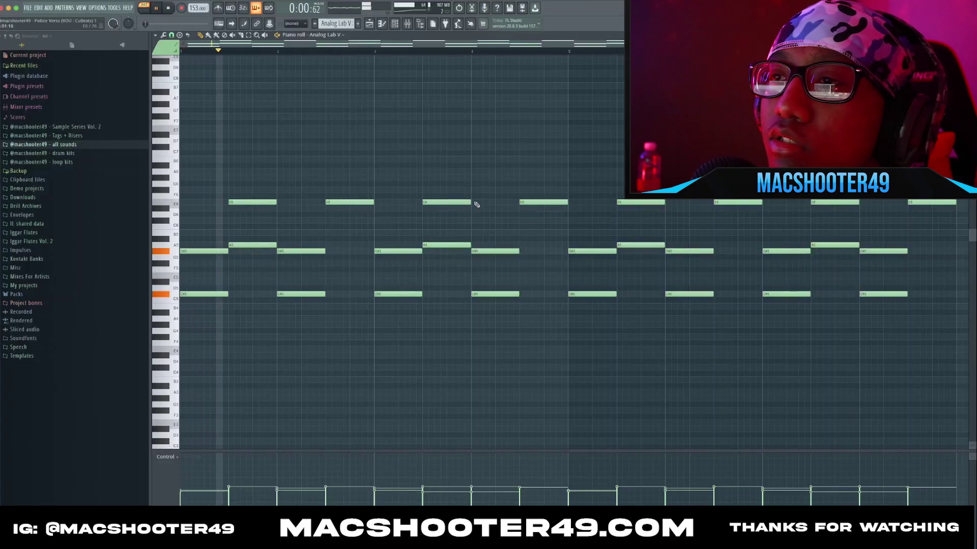
pyautogui.press('space')
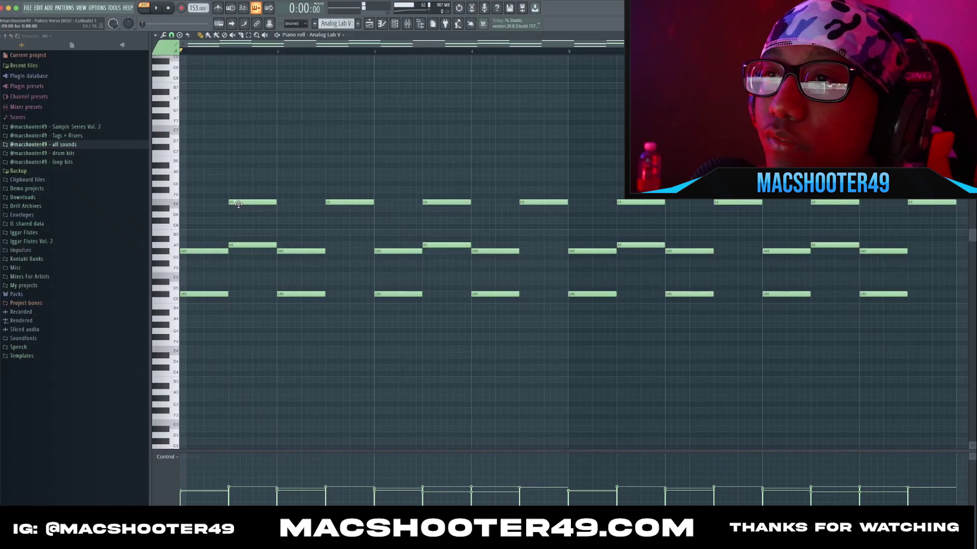
# Leave the piano roll and bring up the mixer to examine the insert tracks and their effects.
pyautogui.press('Escape')
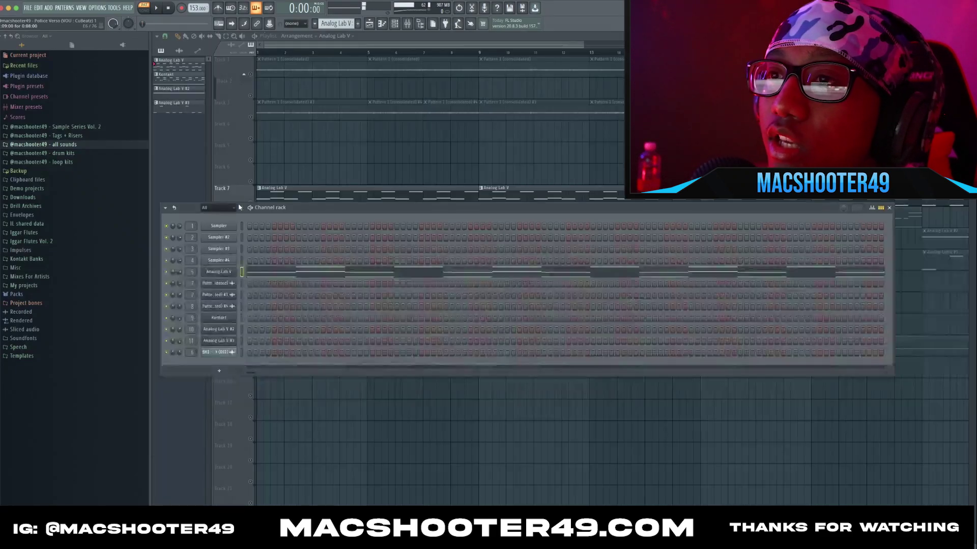
pyautogui.click(274, 195)
pyautogui.click(394, 25)
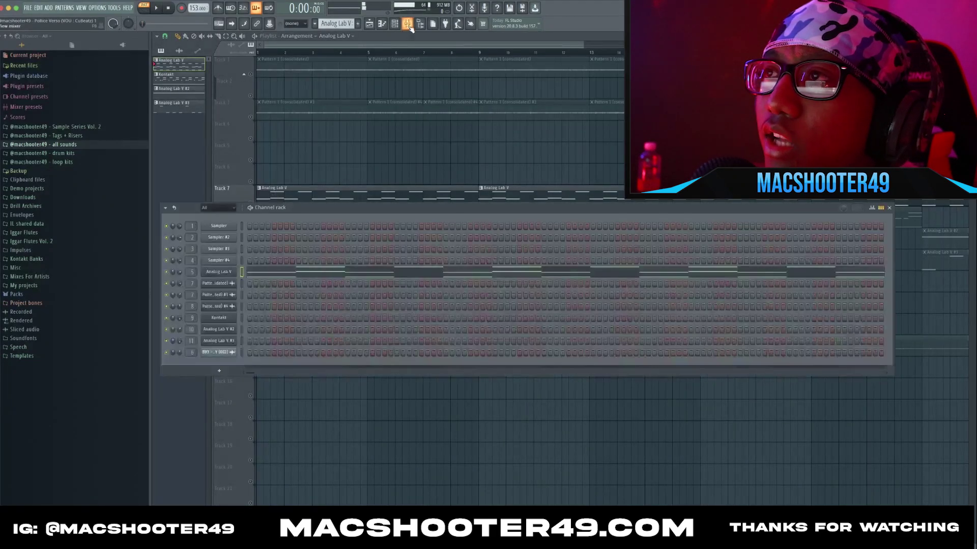
pyautogui.click(407, 24)
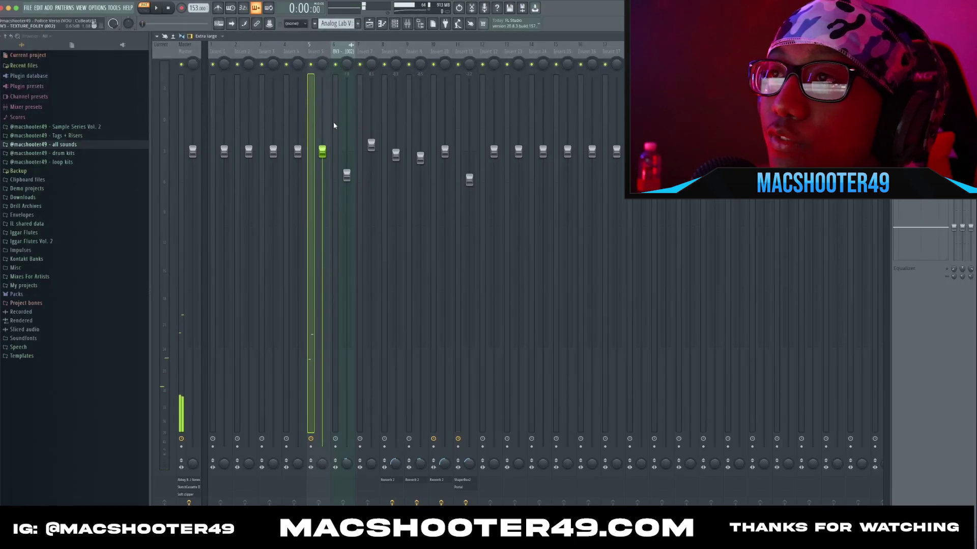
# Return to the playlist and delete the Analog Lab V clip at bar 1 of Track 7.
pyautogui.press('F9')
pyautogui.press('F6')
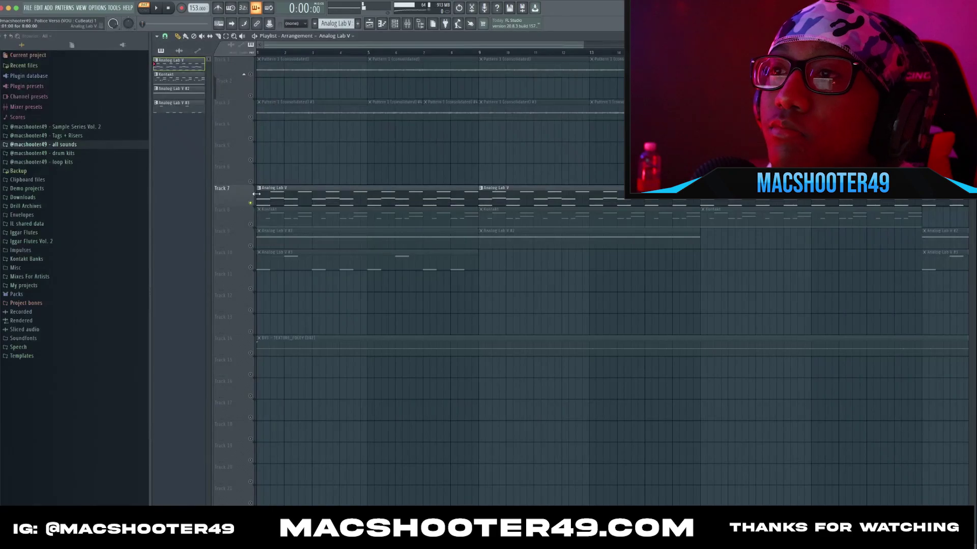
pyautogui.rightClick(286, 196)
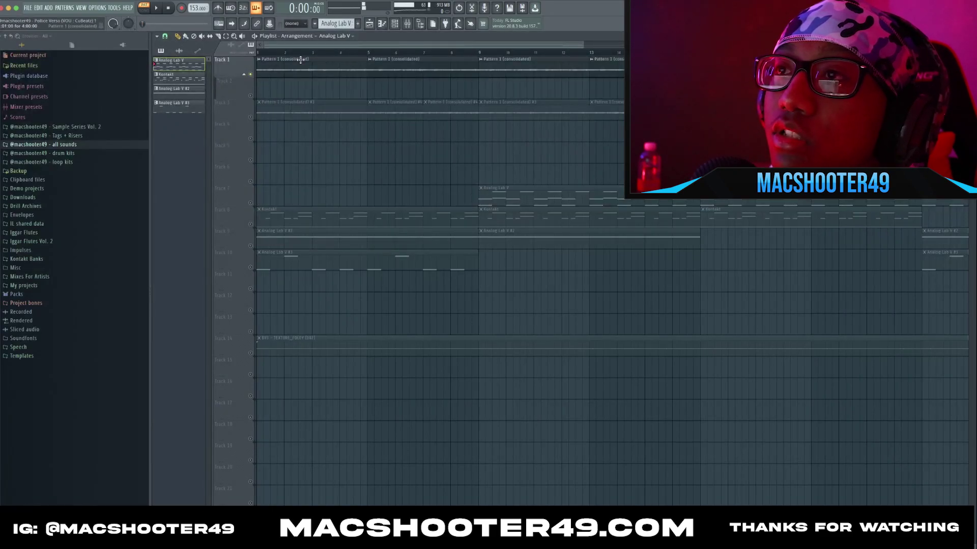
# Select the first four bars of the playlist and view the Consolidate playlist selection options, leaving without consolidating and clearing the selection.
pyautogui.scroll(4, 437, 54)
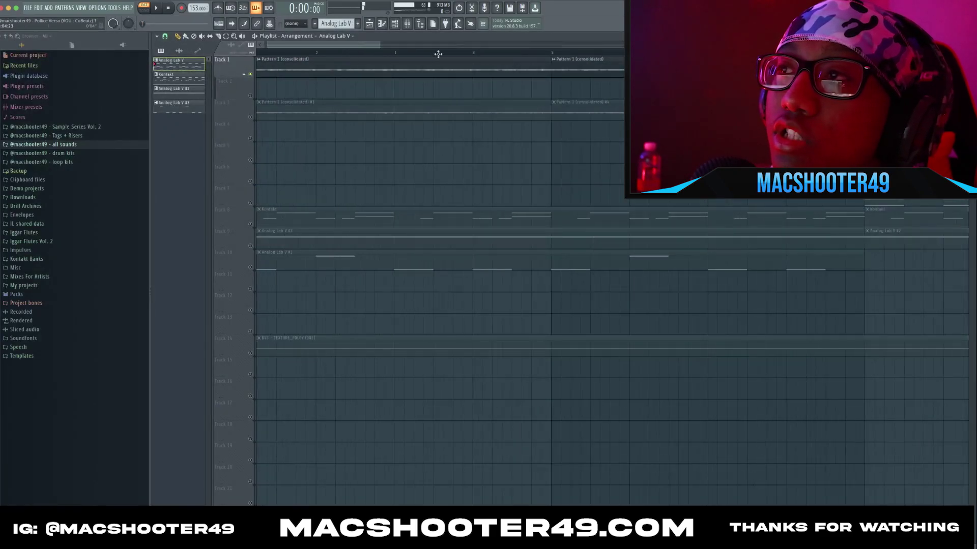
pyautogui.moveTo(540, 54); pyautogui.dragTo(256, 54)
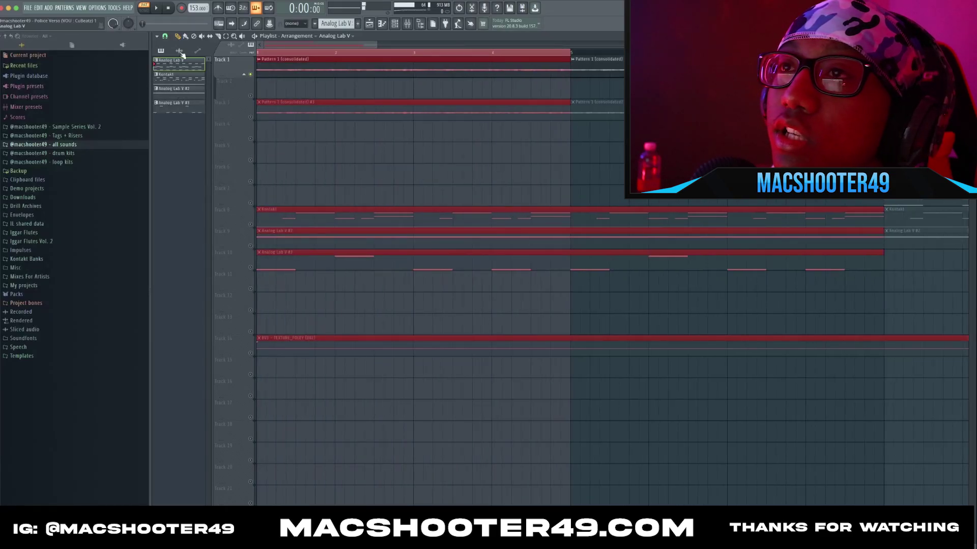
pyautogui.click(157, 36)
pyautogui.moveTo(170, 57)
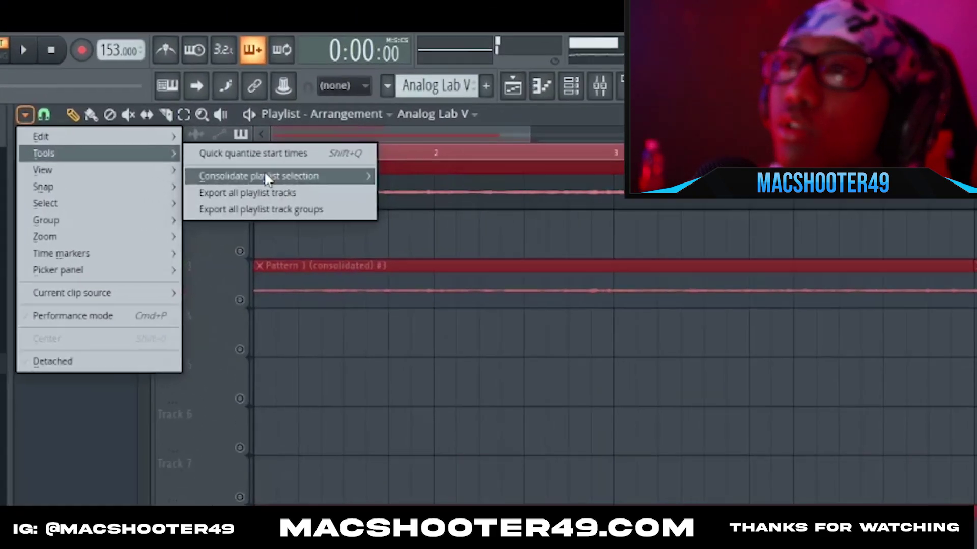
pyautogui.moveTo(262, 61)
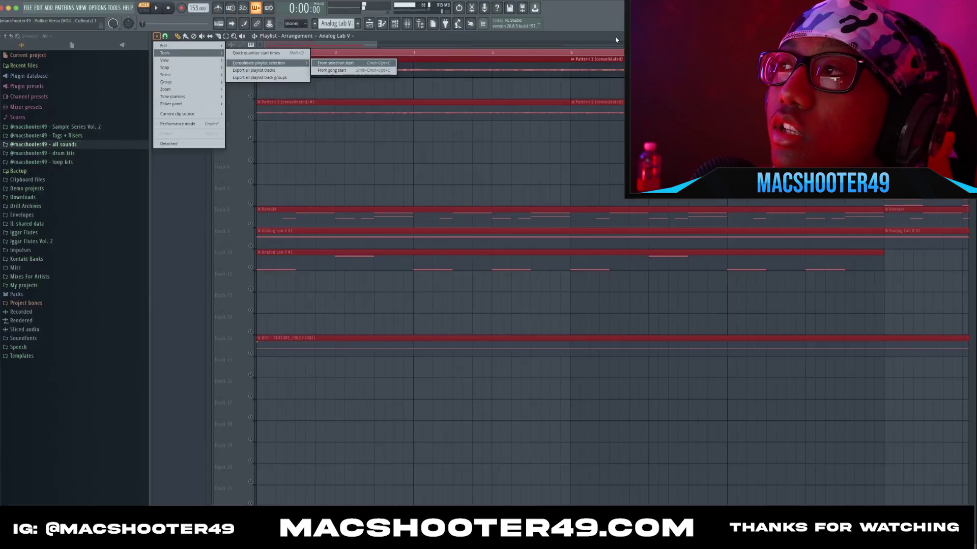
pyautogui.click(617, 39)
pyautogui.keyDown('super'); pyautogui.click(560, 129); pyautogui.keyUp('super')
pyautogui.scroll(-8, 560, 129)
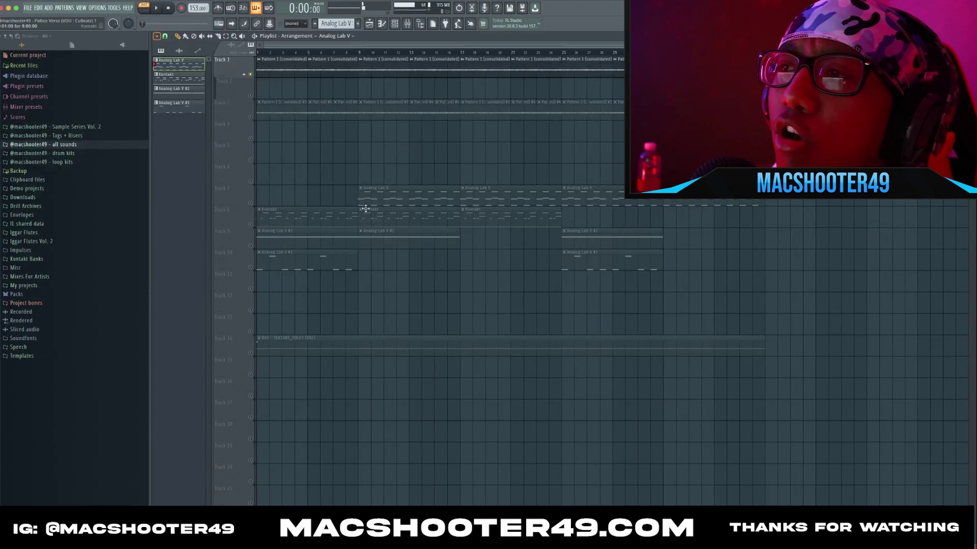
# Audition the first Pattern 1 (consolidated) clip on the soloed Track 1 from the song start, stopping after listening.
pyautogui.scroll(4, 256, 162)
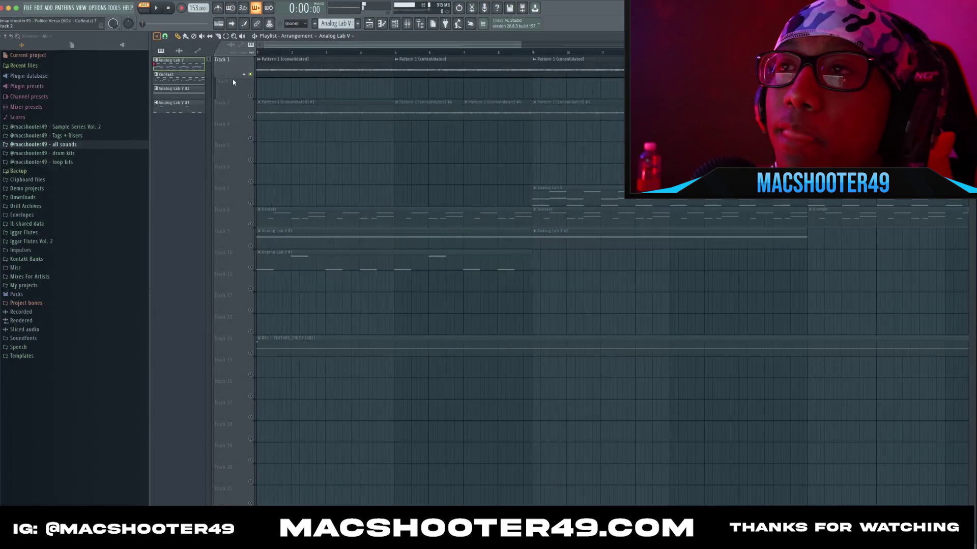
pyautogui.scroll(1, 233, 82)
pyautogui.click(301, 67)
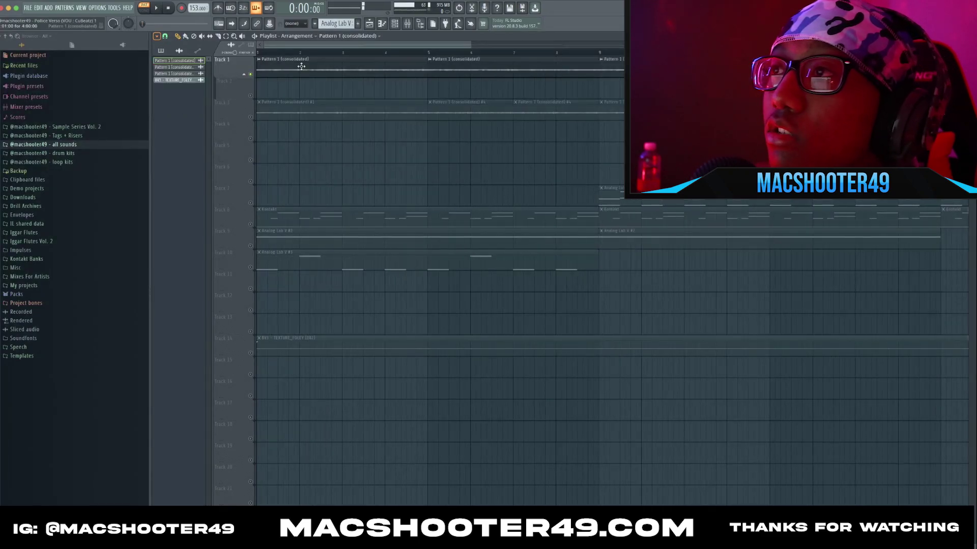
pyautogui.press('space')
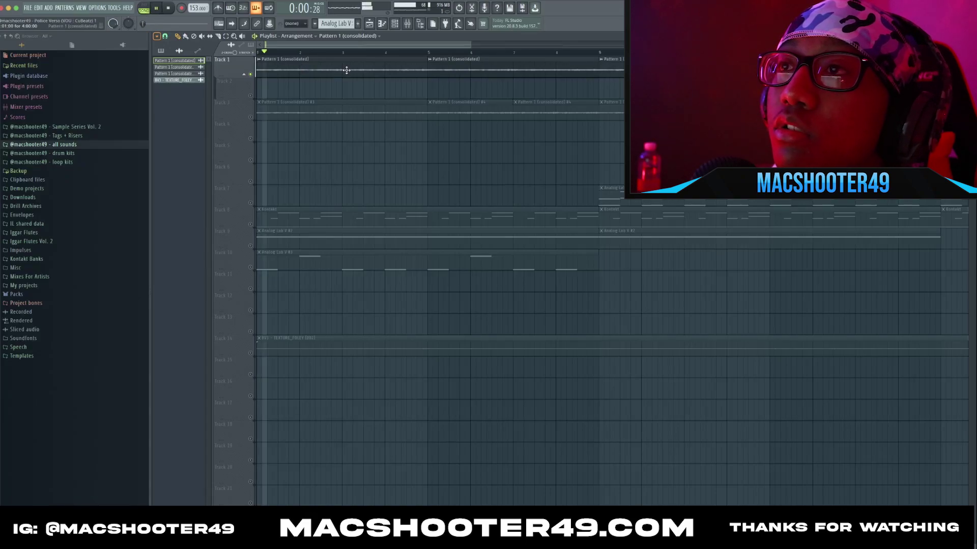
pyautogui.press('space')
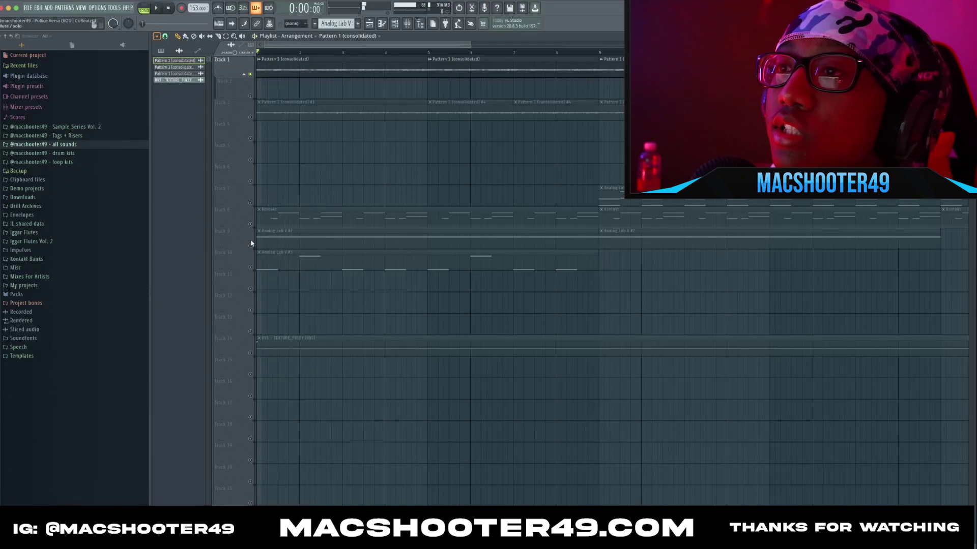
# Solo Track 3 and audition its Pattern 1 (consolidated) #3 clip, checking the clip's channel settings.
pyautogui.click(615, 194)
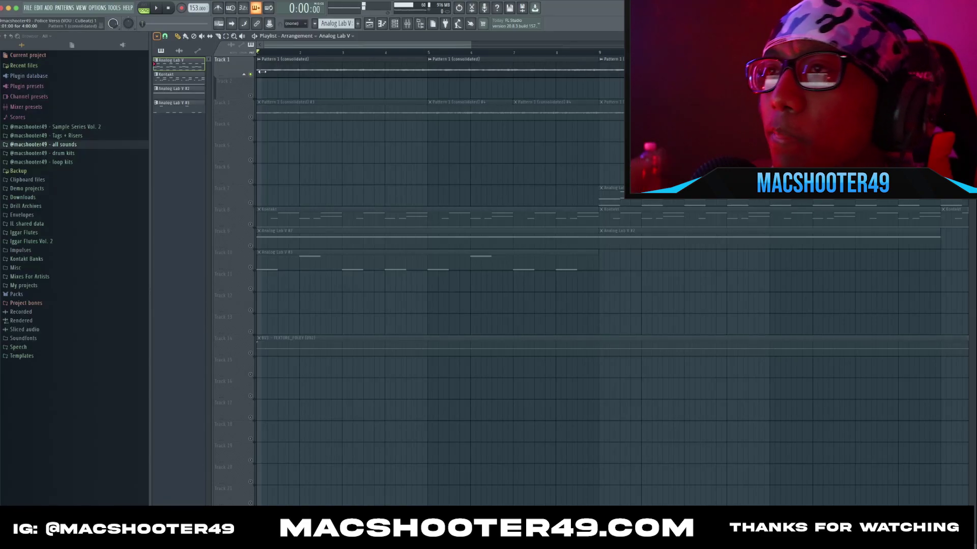
pyautogui.click(318, 69)
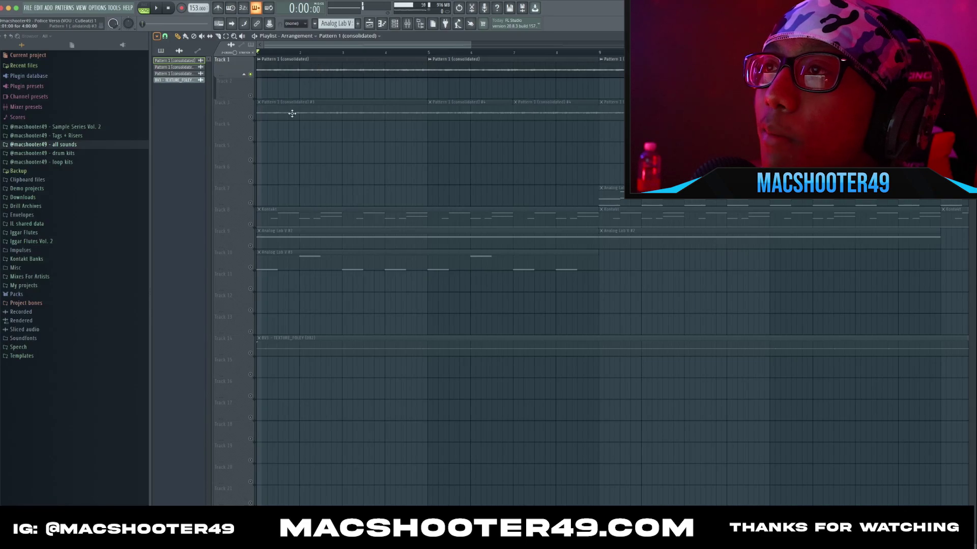
pyautogui.rightClick(250, 118)
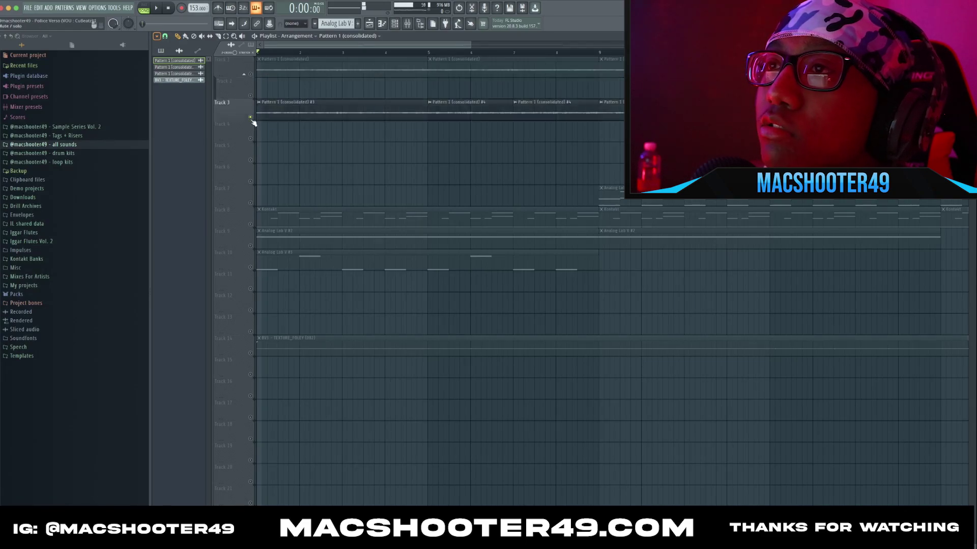
pyautogui.doubleClick(289, 113)
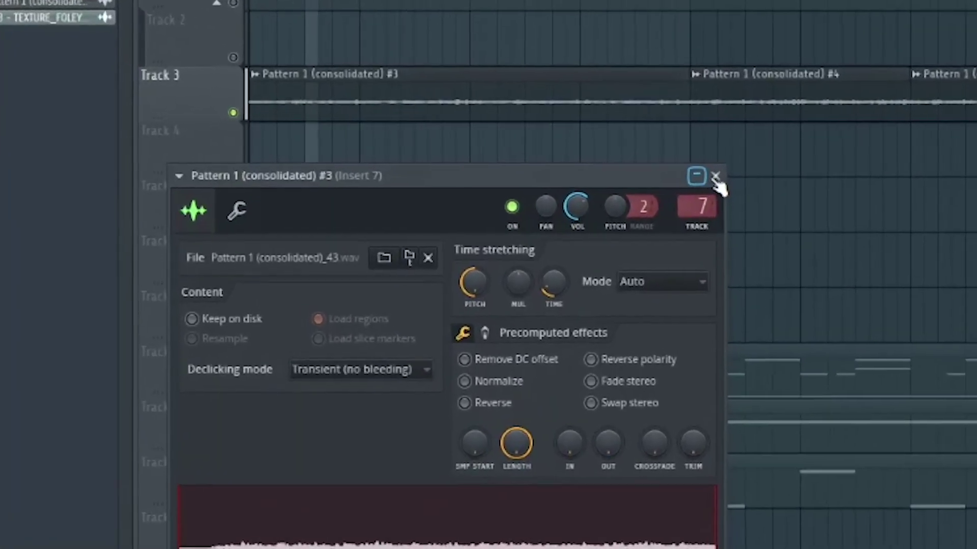
pyautogui.click(435, 148)
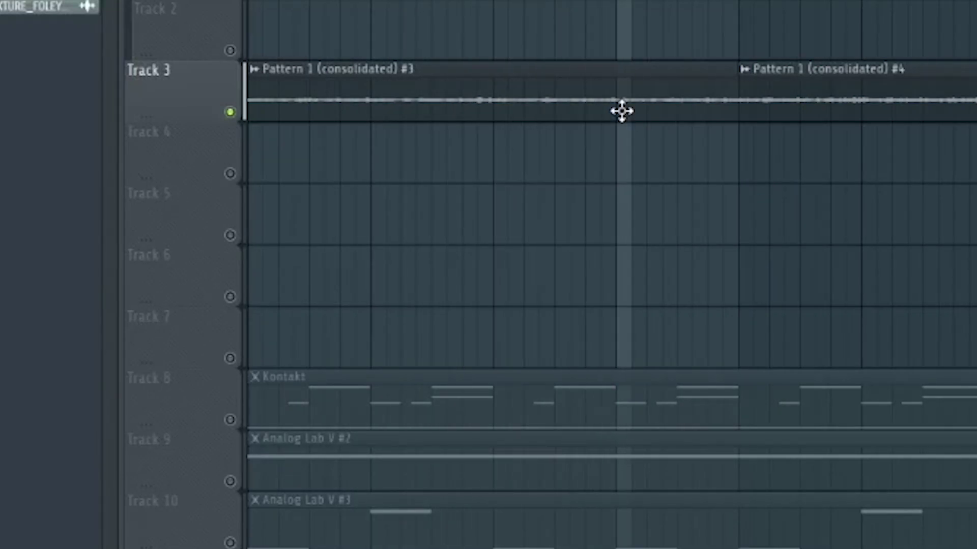
pyautogui.press('space')
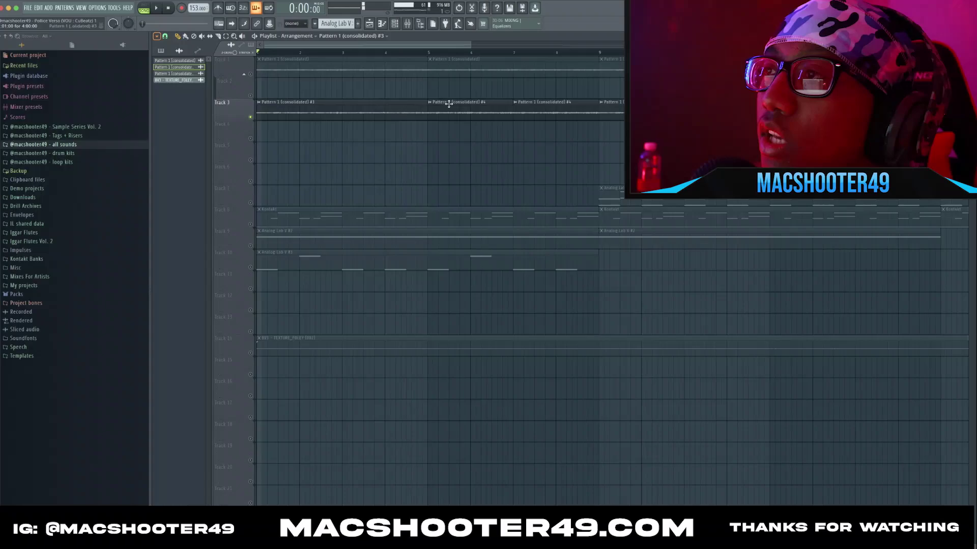
# Try placing a Pattern 1 (consolidated) #3 clip at bar 5 of a soloed Track 5, shortened to two bars.
pyautogui.click(429, 52)
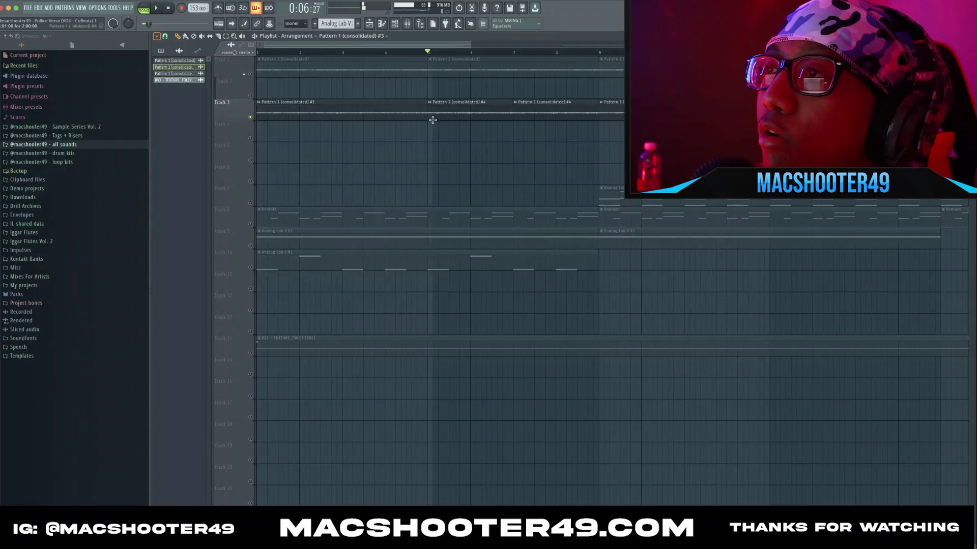
pyautogui.click(428, 152)
pyautogui.rightClick(250, 160)
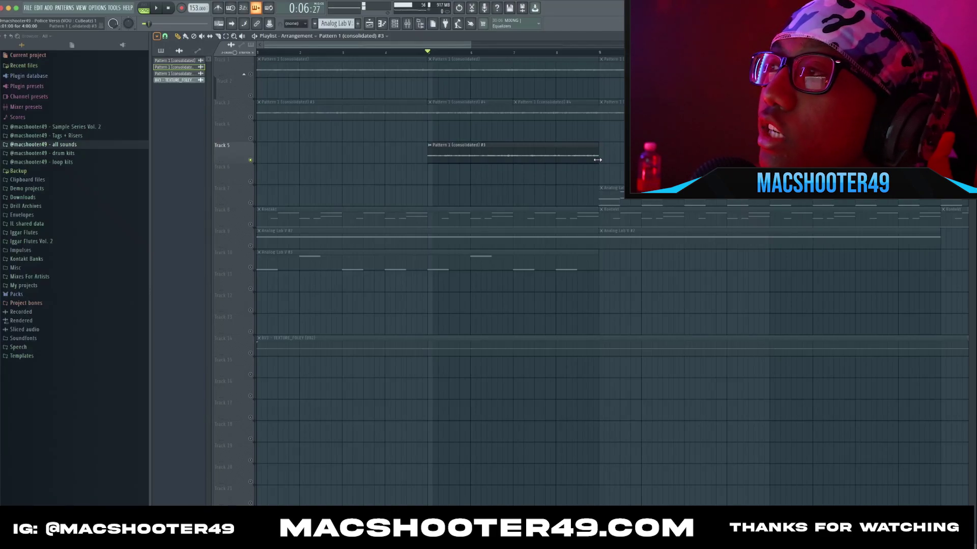
pyautogui.moveTo(598, 161); pyautogui.dragTo(508, 164)
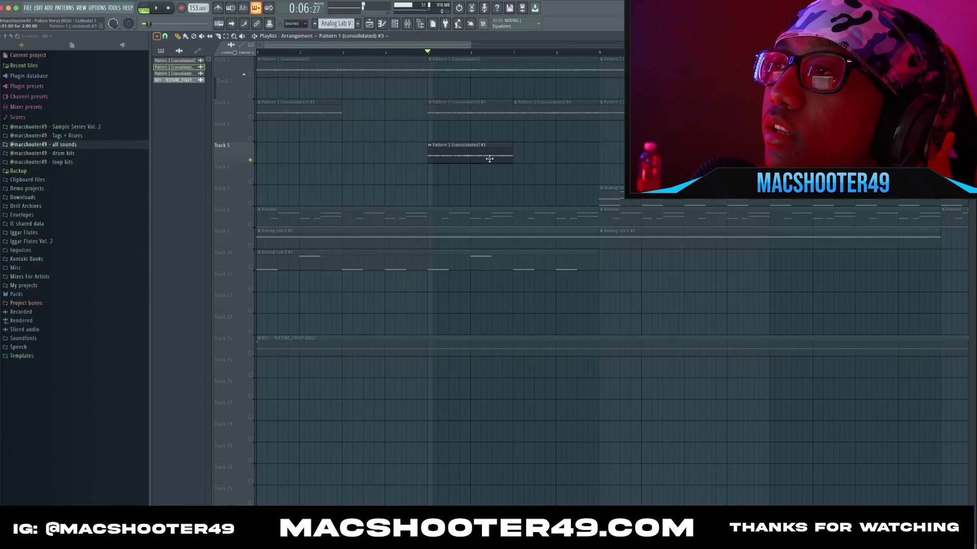
pyautogui.doubleClick(489, 159)
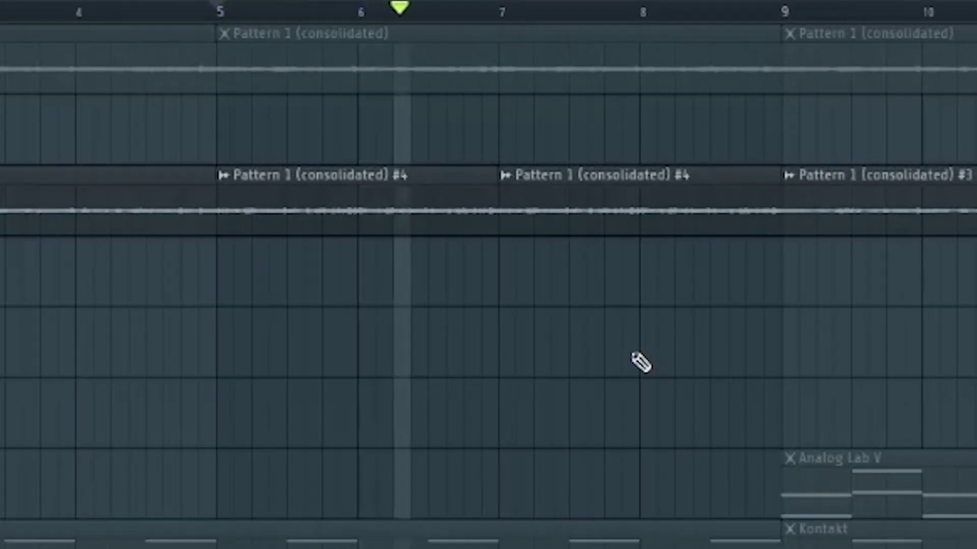
# Solo Track 8 and open its first Kontakt clip in the piano roll.
pyautogui.scroll(-2, 633, 355)
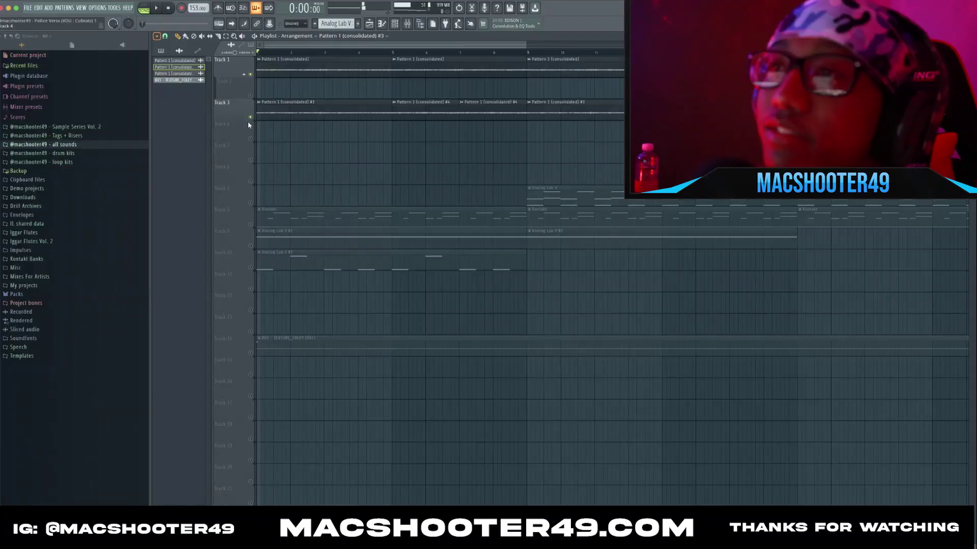
pyautogui.scroll(-3, 274, 181)
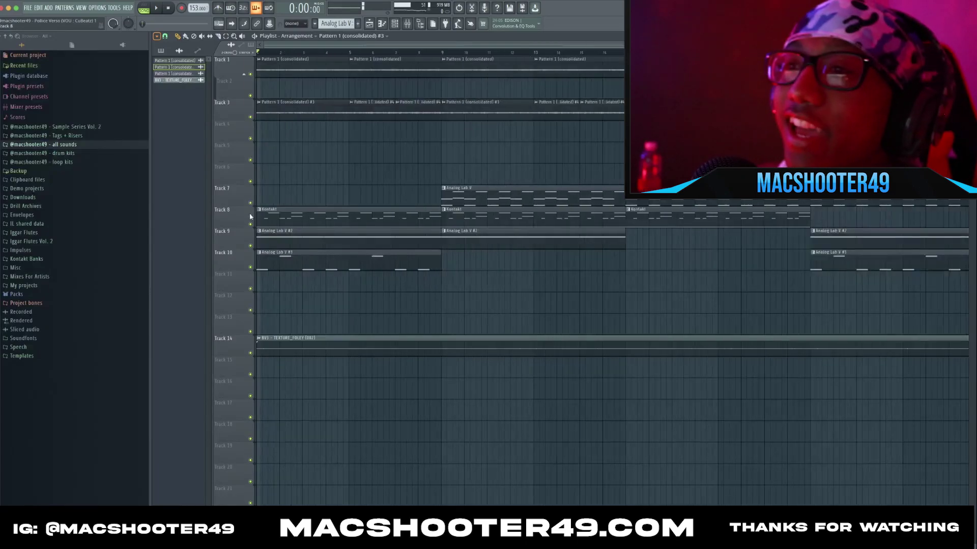
pyautogui.rightClick(250, 225)
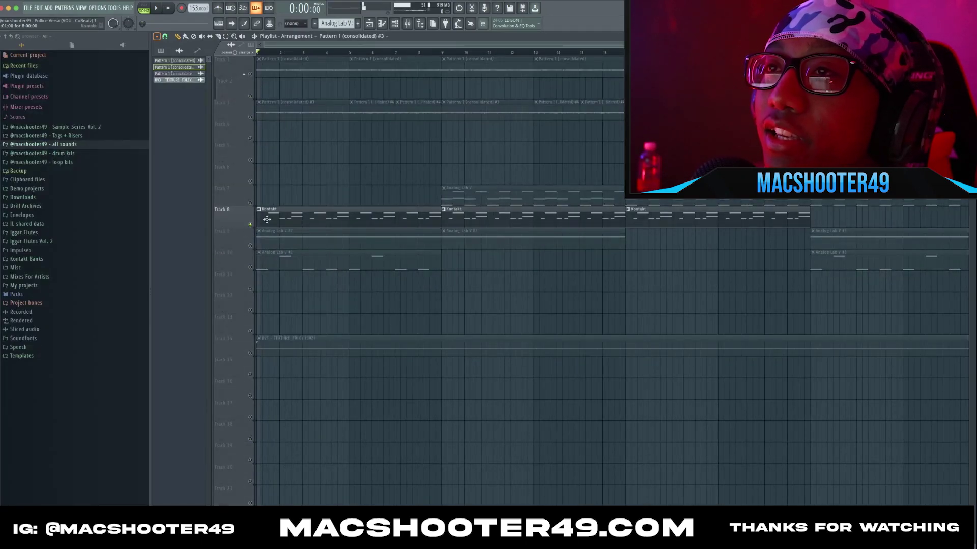
pyautogui.doubleClick(266, 219)
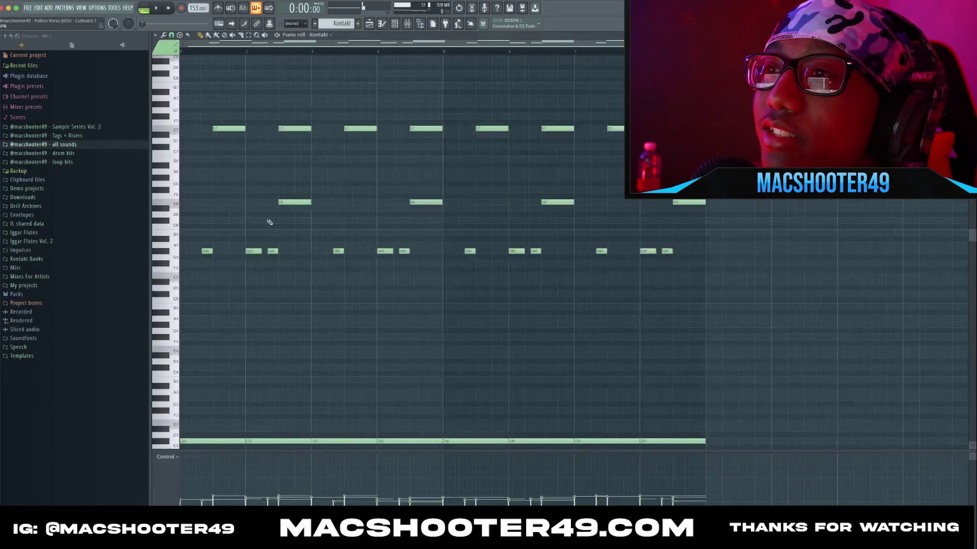
# Switch to pattern mode and play the Kontakt pattern from its start.
pyautogui.scroll(-2, 270, 223)
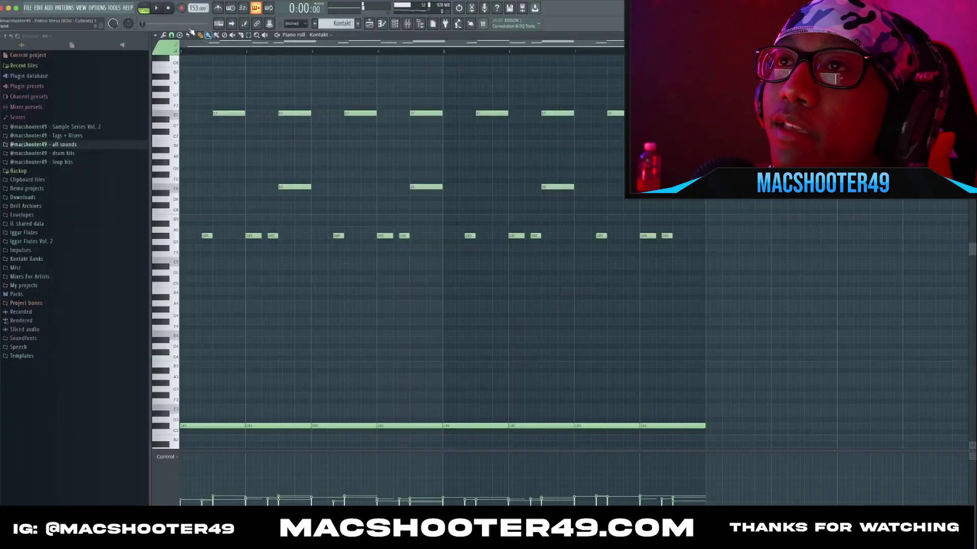
pyautogui.click(145, 8)
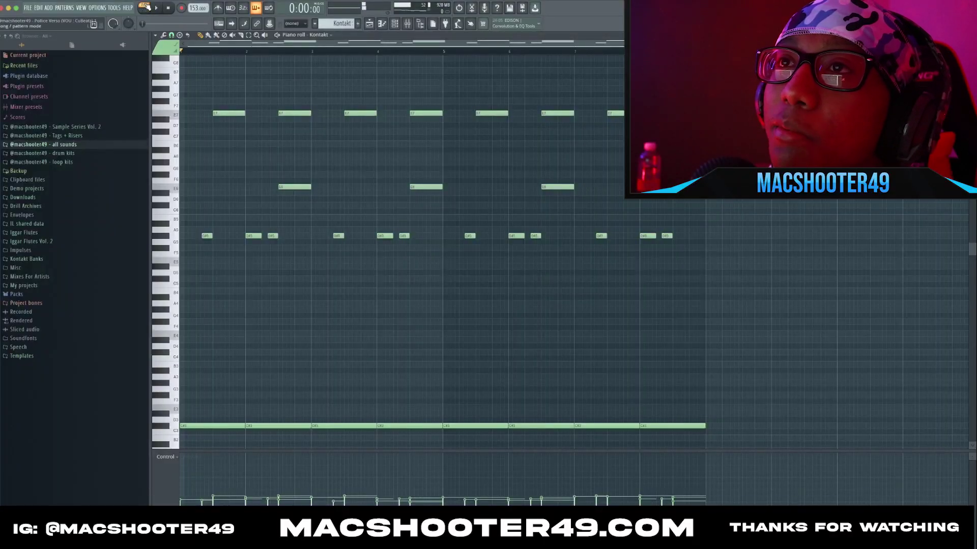
pyautogui.press('space')
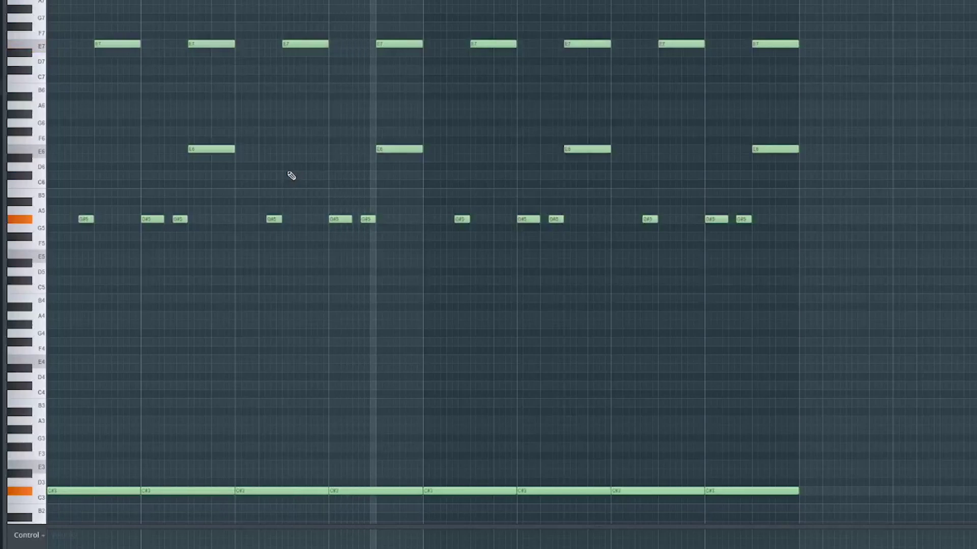
# Stop the Kontakt pattern, check the mixer and return to the pattern's notes in the piano roll.
pyautogui.press('space')
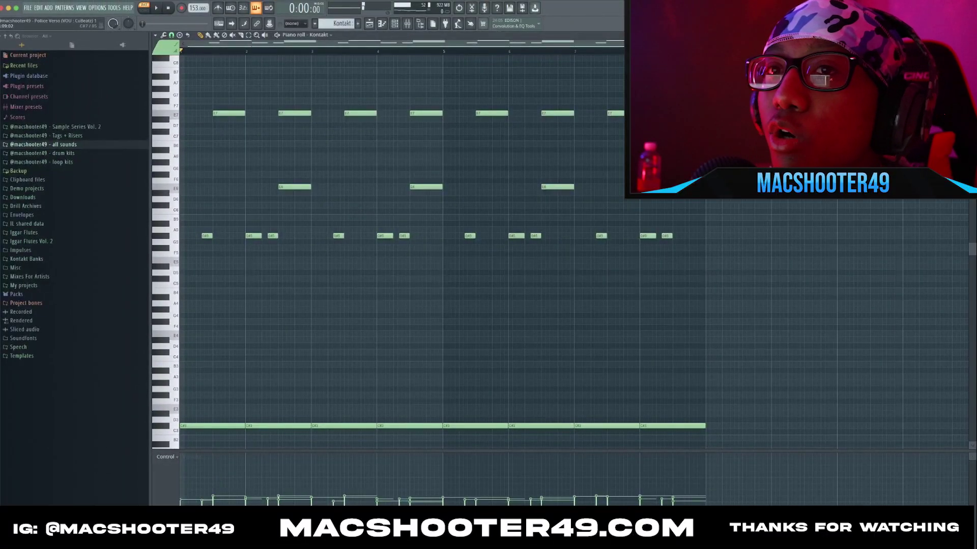
pyautogui.press('F9')
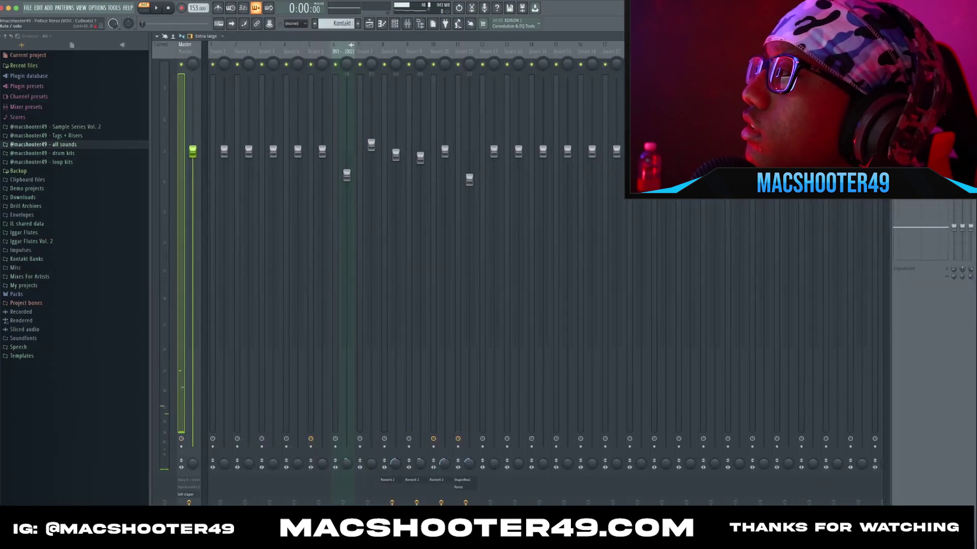
pyautogui.press('F7')
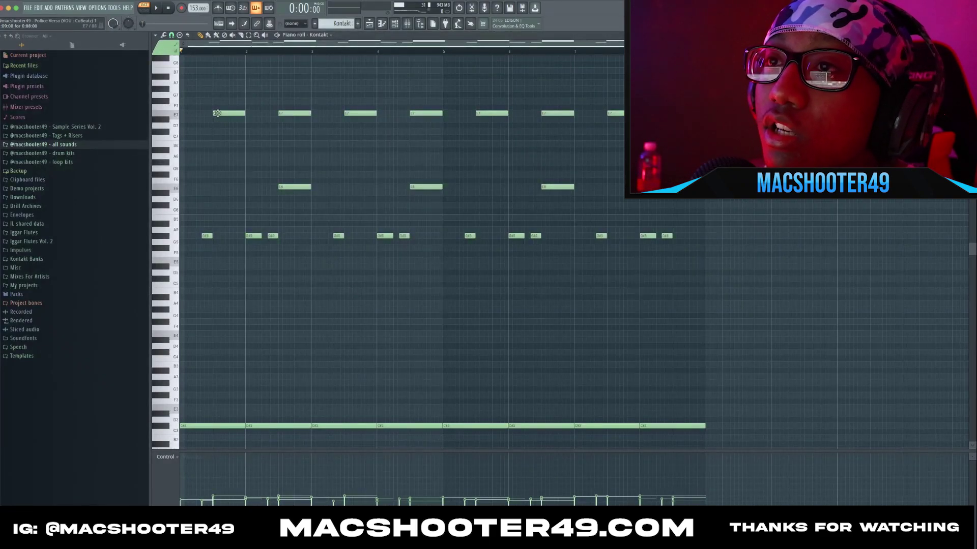
# Examine the Kontakt pattern's sustained bass notes and the shorter notes layered in the higher octaves.
pyautogui.scroll(-3, 217, 152)
pyautogui.scroll(3, 184, 365)
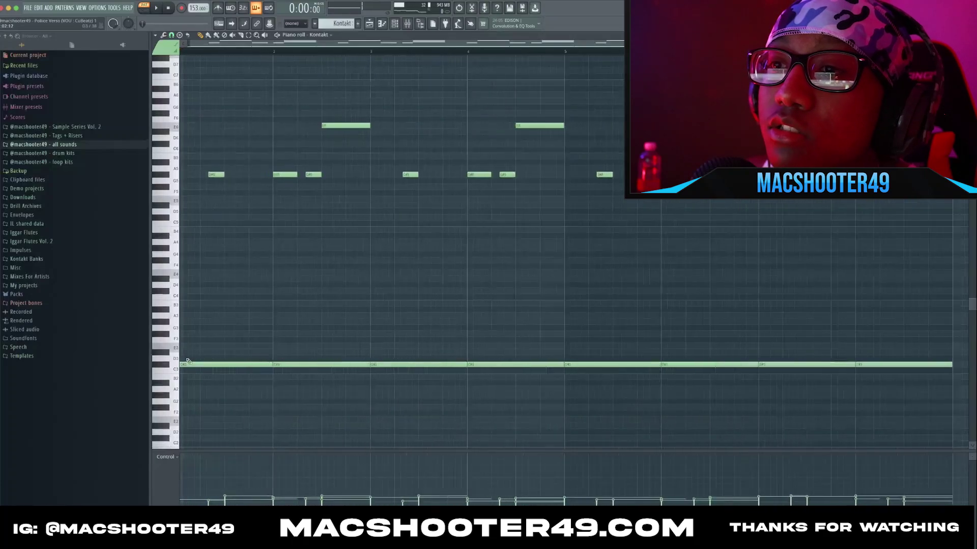
pyautogui.scroll(-3, 184, 366)
pyautogui.scroll(2, 184, 365)
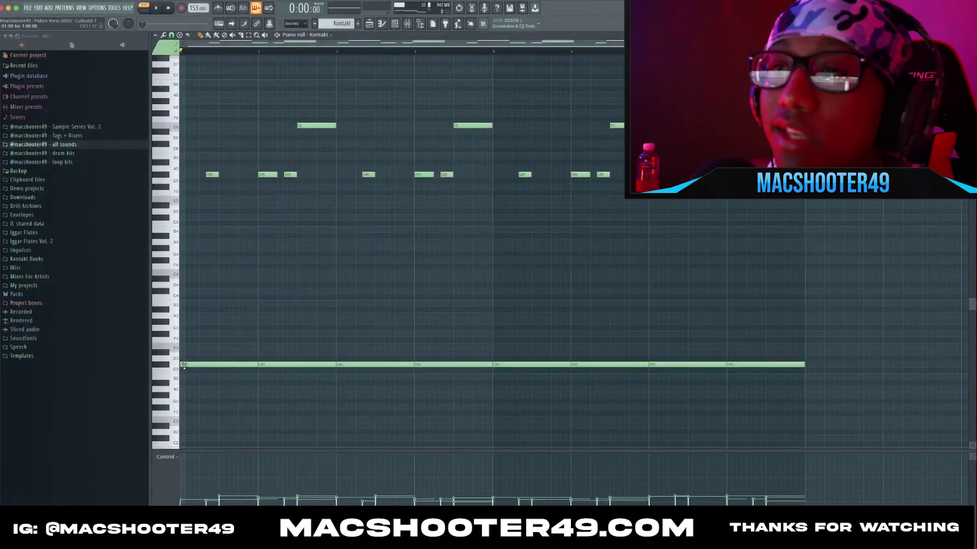
pyautogui.click(184, 365)
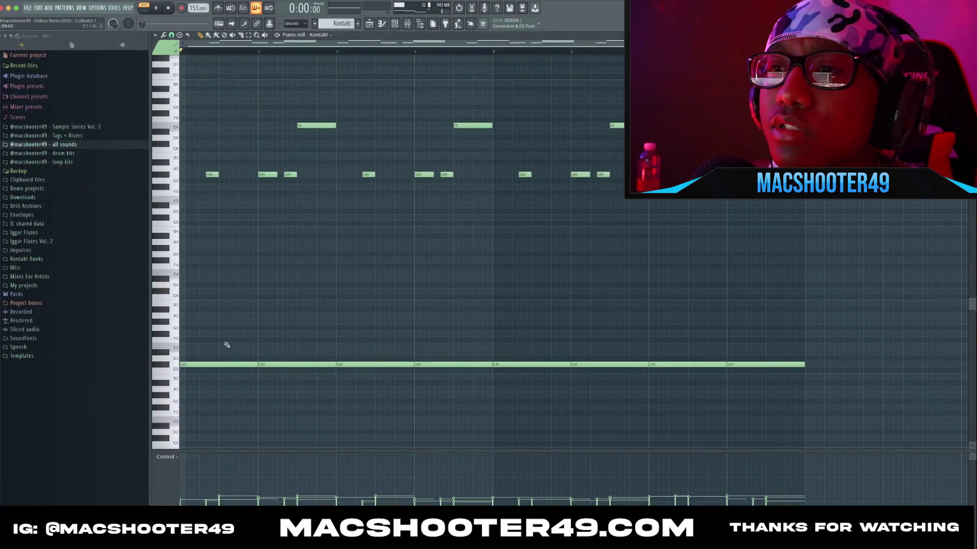
pyautogui.scroll(-2, 227, 346)
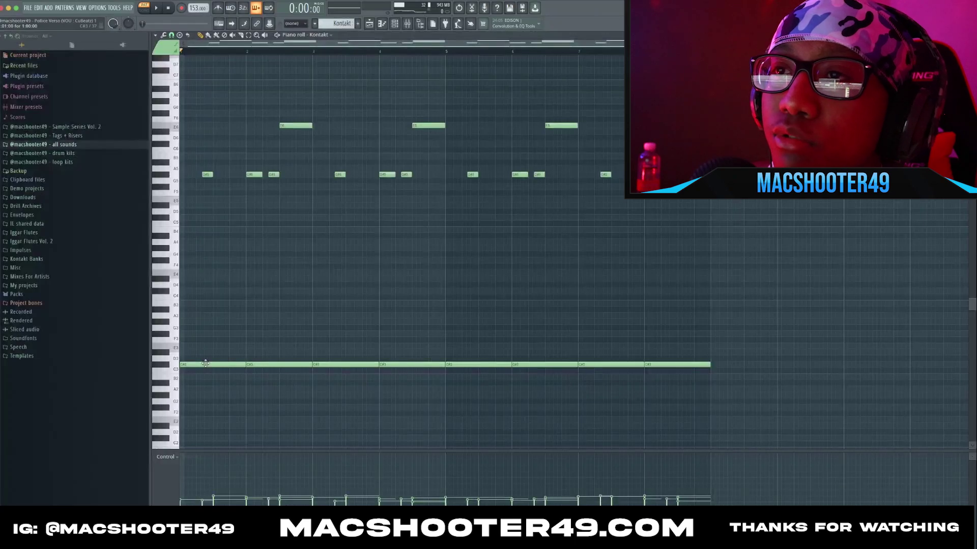
pyautogui.scroll(2, 224, 218)
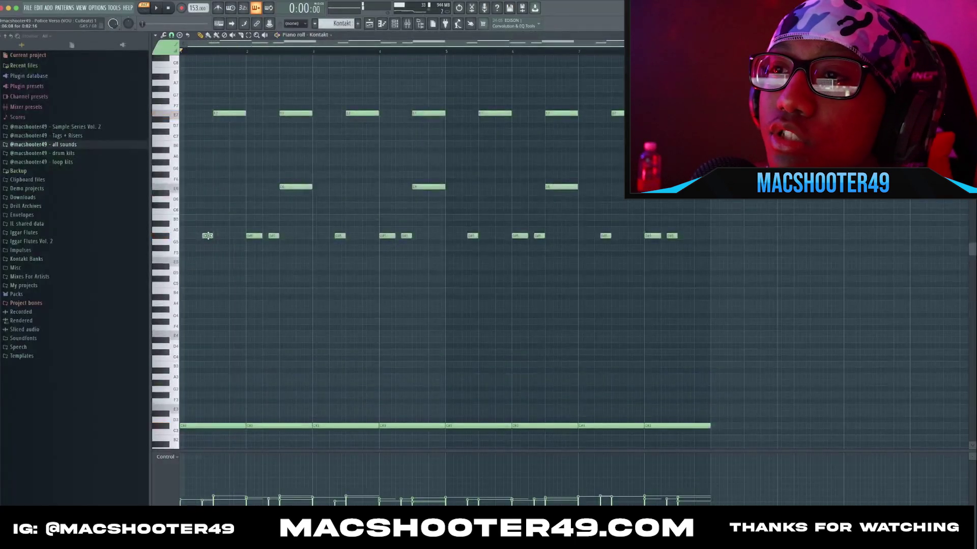
pyautogui.scroll(2, 197, 249)
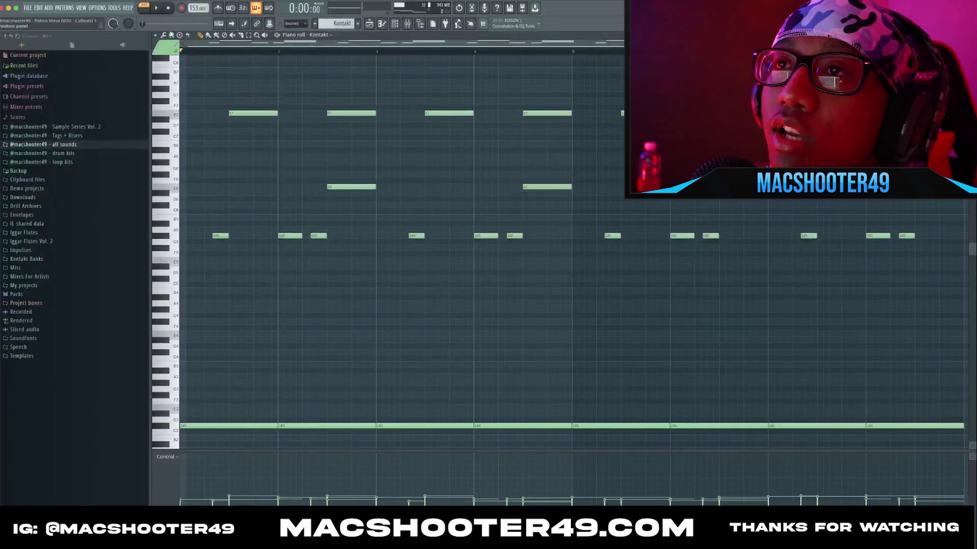
# Choose a snap setting for the piano roll and play through the Kontakt pattern.
pyautogui.click(172, 35)
pyautogui.click(181, 130)
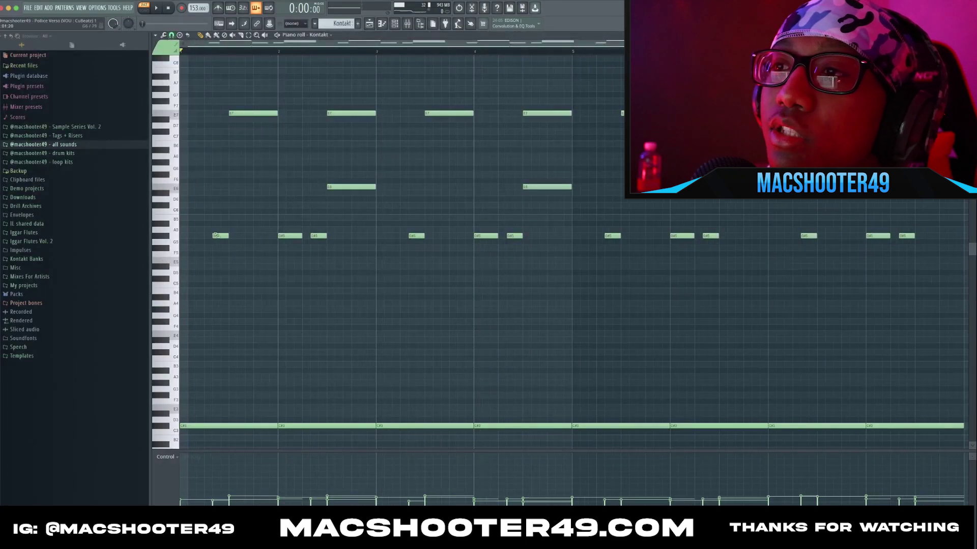
pyautogui.scroll(2, 246, 237)
pyautogui.moveTo(291, 52); pyautogui.dragTo(115, 73)
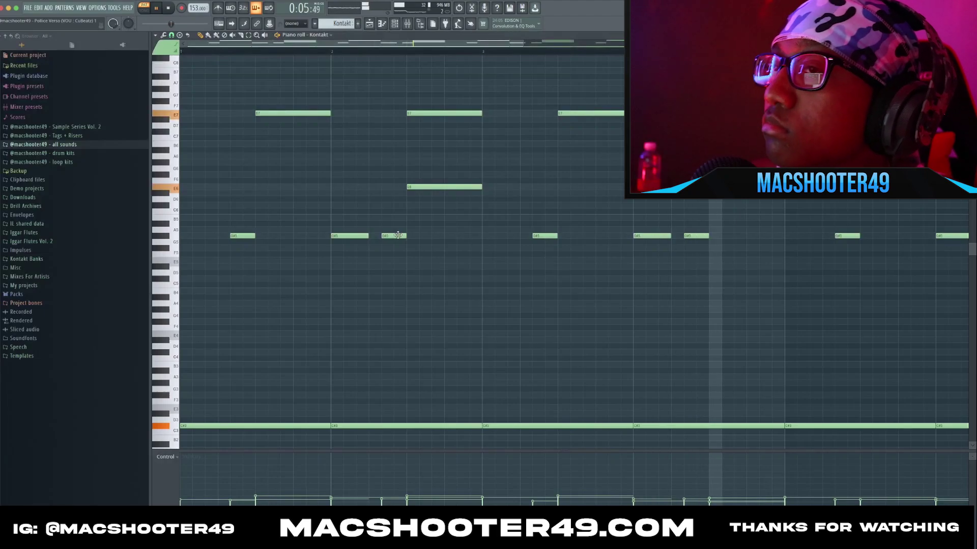
pyautogui.press('space')
pyautogui.scroll(3, 400, 233)
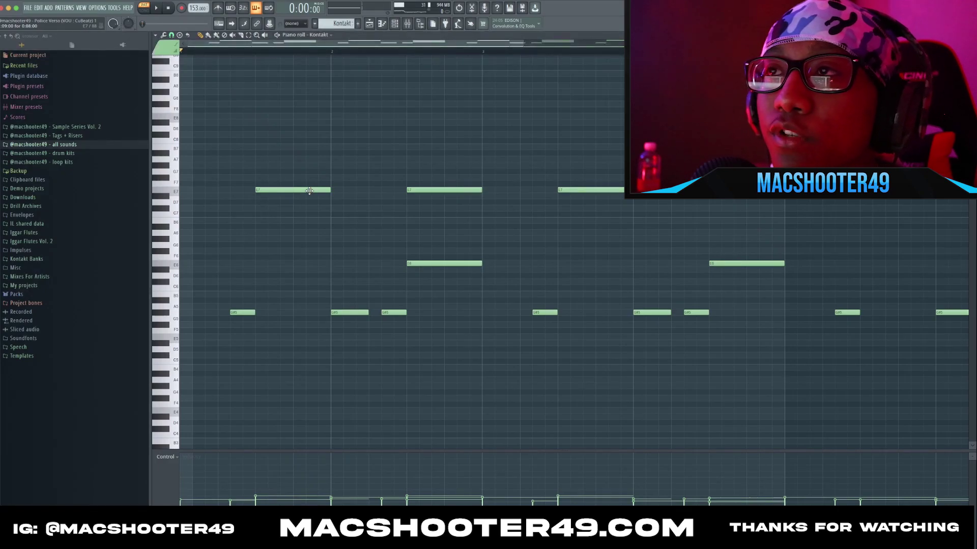
pyautogui.keyDown('ctrl'); pyautogui.scroll(-3, 309, 191); pyautogui.keyUp('ctrl')
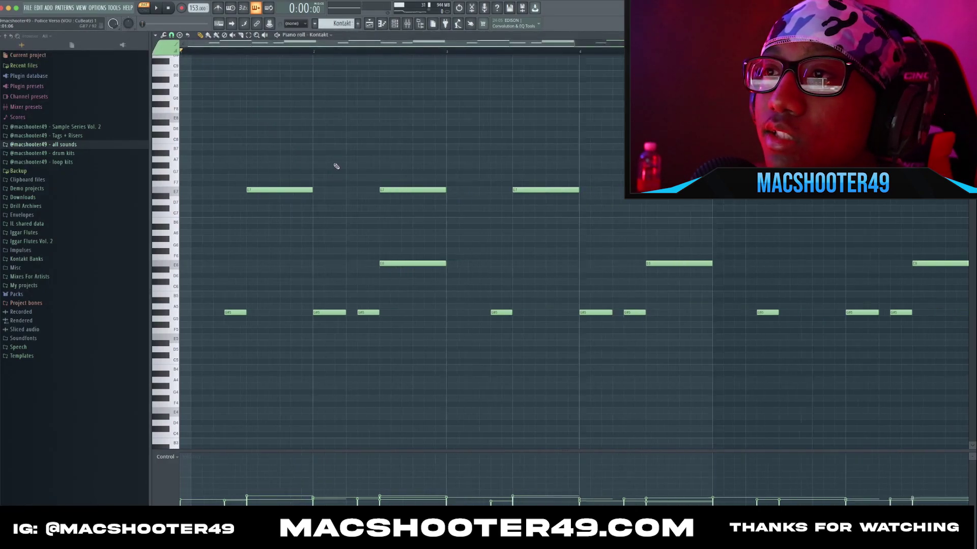
# Open Fruity Reverb 2 on mixer Insert 9 and audition the Kontakt pattern while checking the reverb's settings.
pyautogui.click(407, 24)
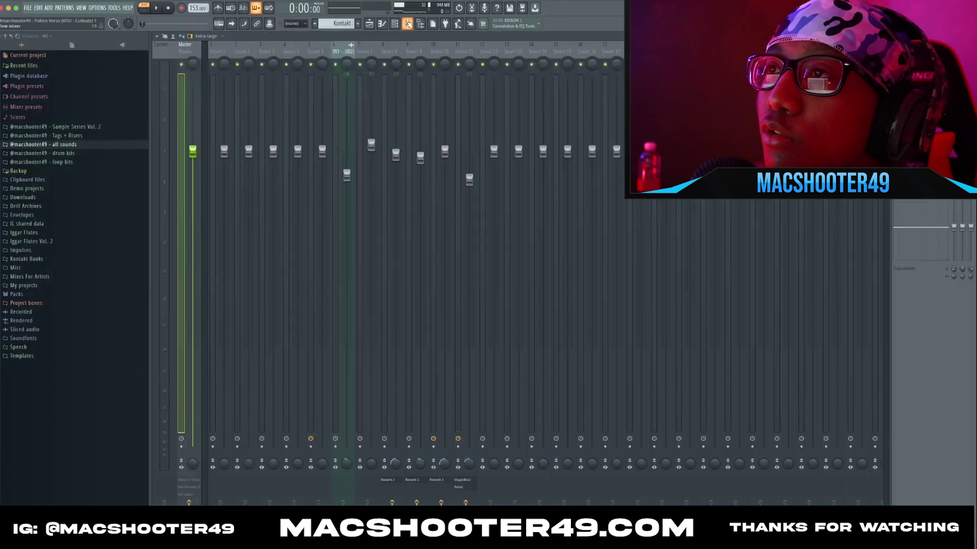
pyautogui.click(420, 46)
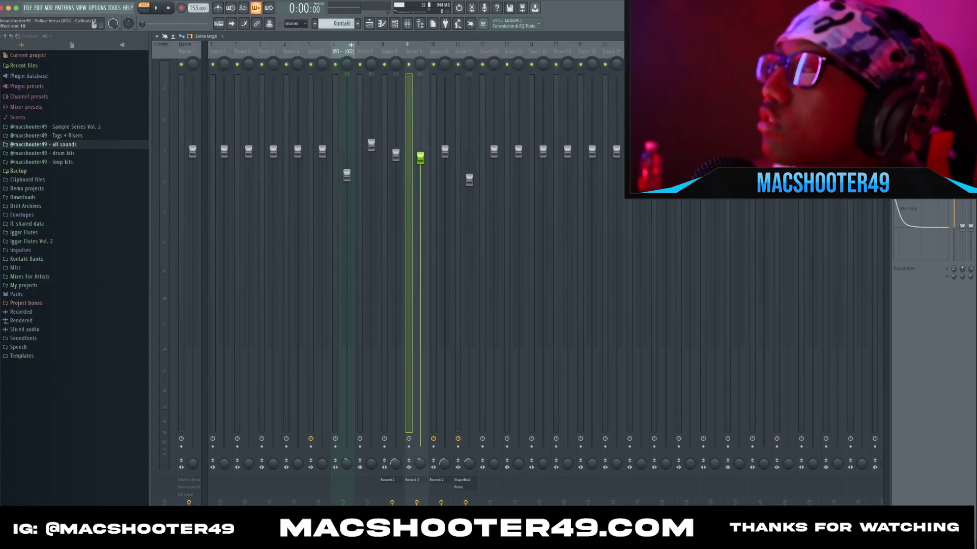
pyautogui.click(923, 184)
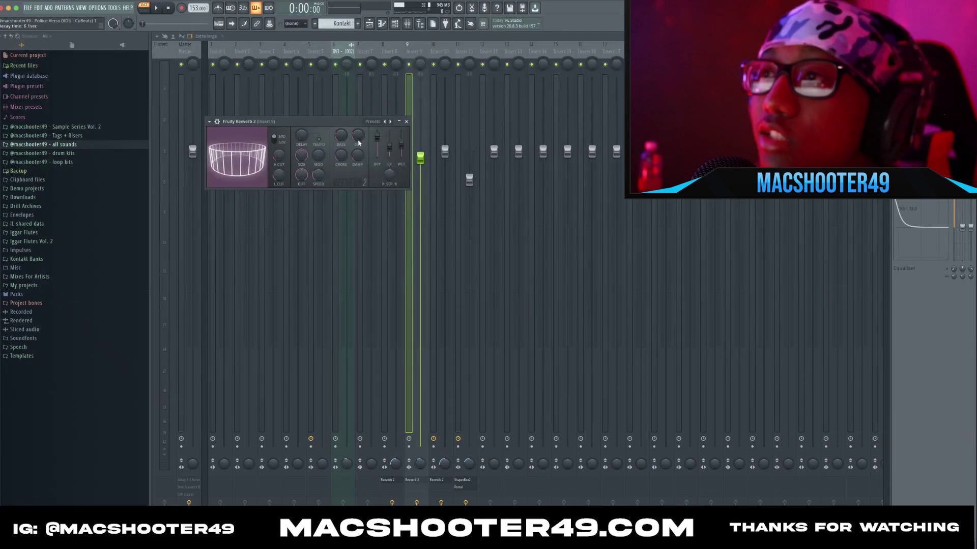
pyautogui.press('space')
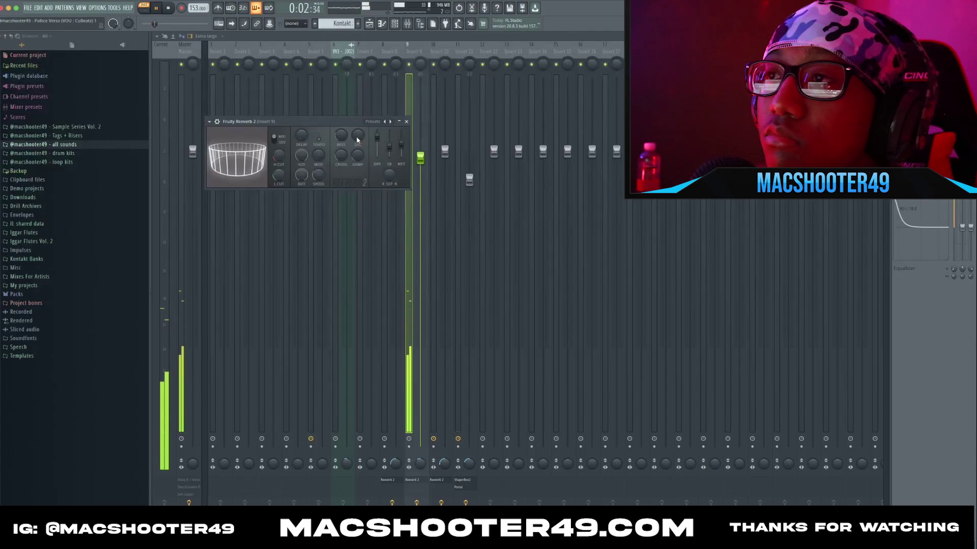
pyautogui.press('space')
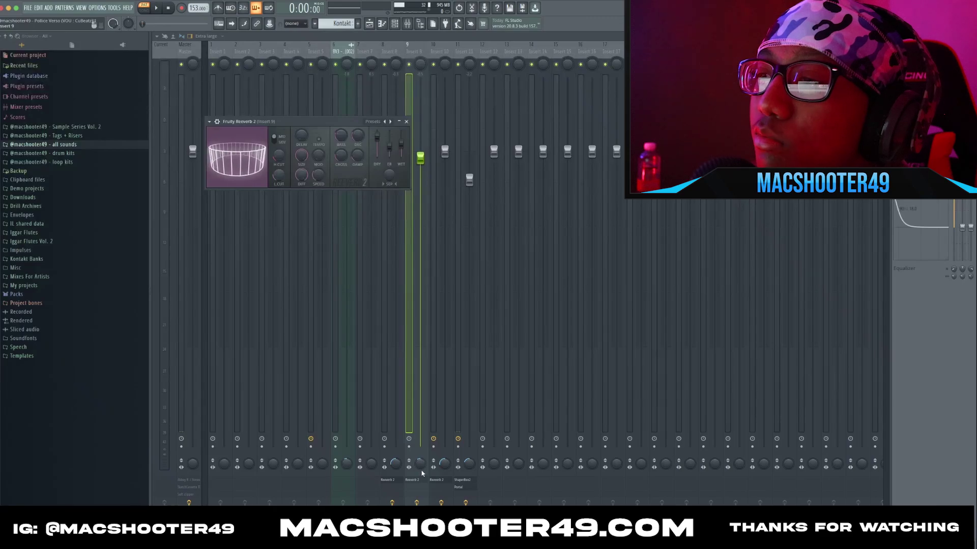
pyautogui.press('space')
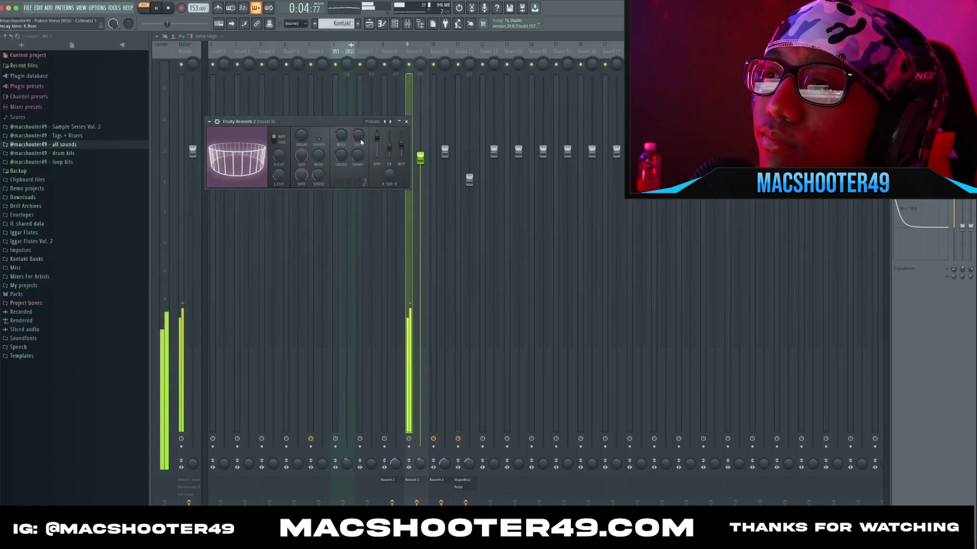
pyautogui.press('space')
pyautogui.press('Escape')
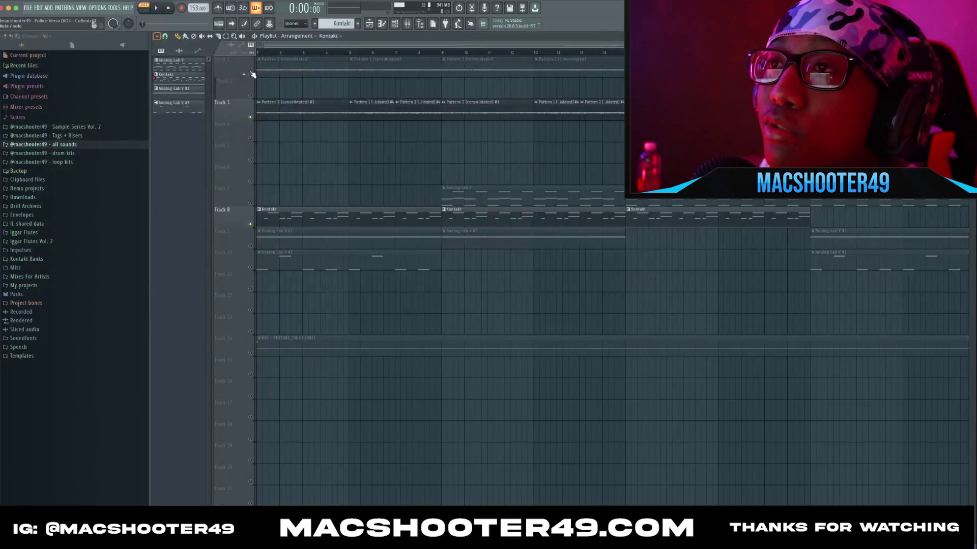
# Enable Track 1 alongside Tracks 3 and 8 and play the arrangement in song mode.
pyautogui.click(251, 74)
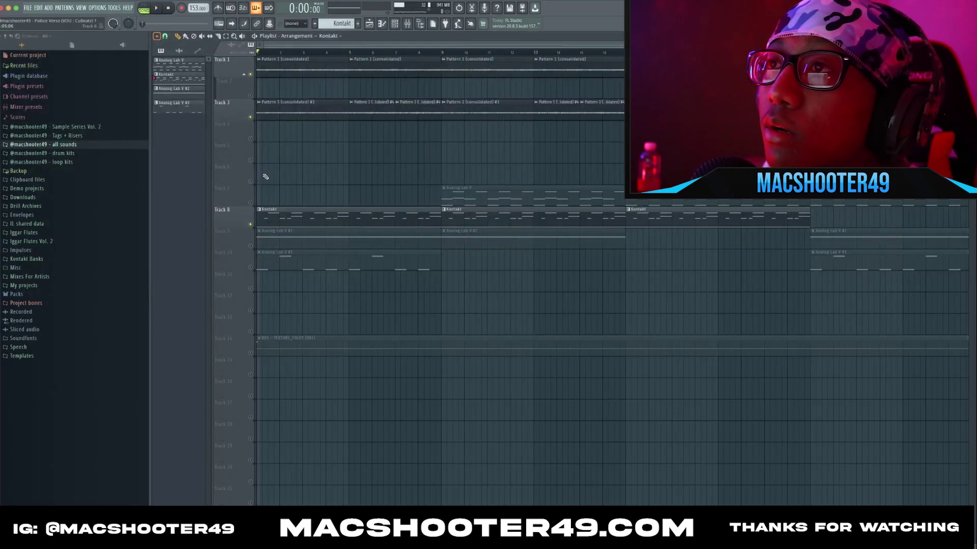
pyautogui.press('space')
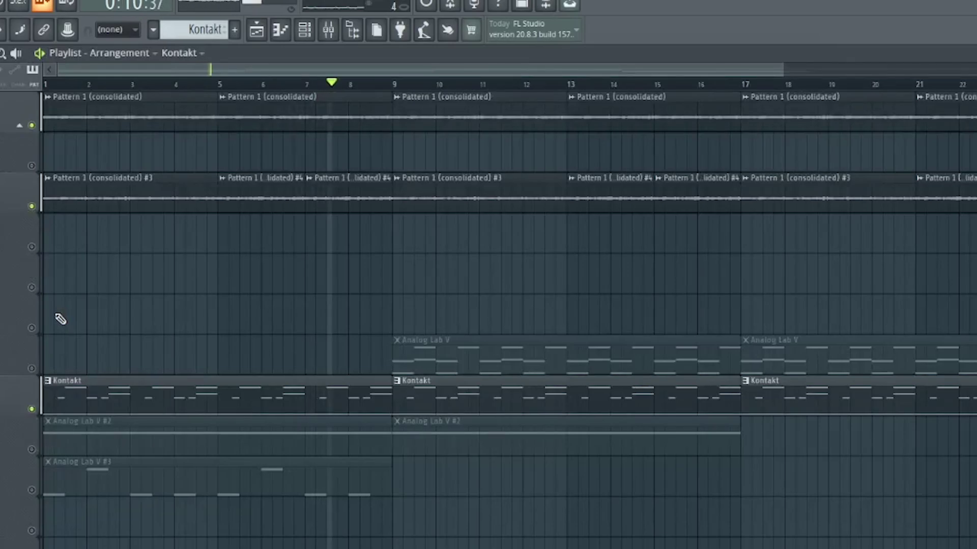
pyautogui.press('space')
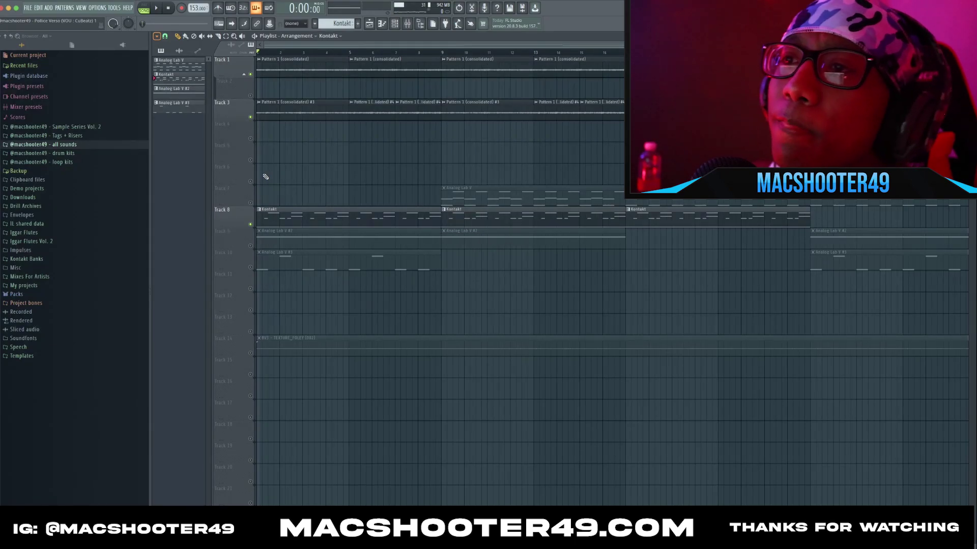
# Solo Track 9 and inspect the notes and instrument preset of its first Analog Lab V #2 clip.
pyautogui.keyDown('ctrl'); pyautogui.click(251, 246); pyautogui.keyUp('ctrl')
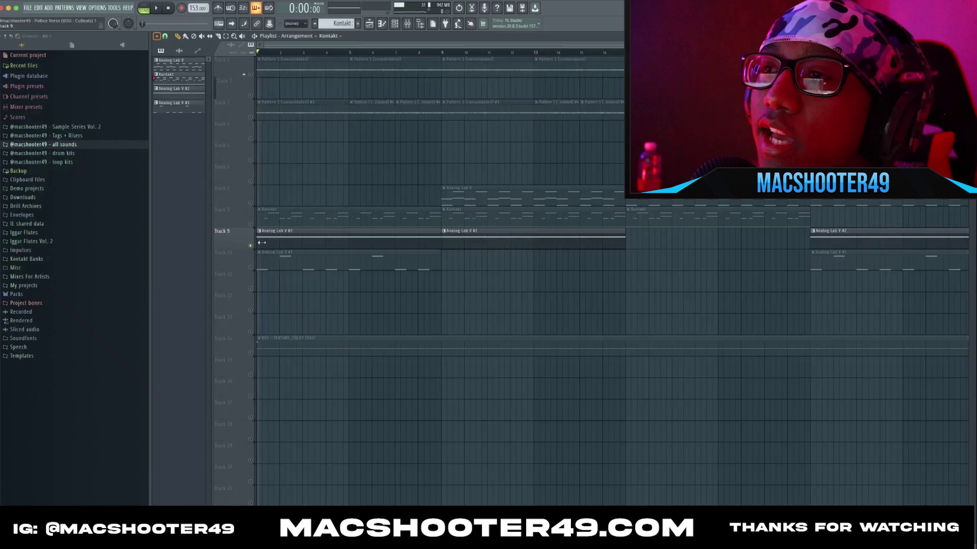
pyautogui.doubleClick(297, 240)
pyautogui.press('F6')
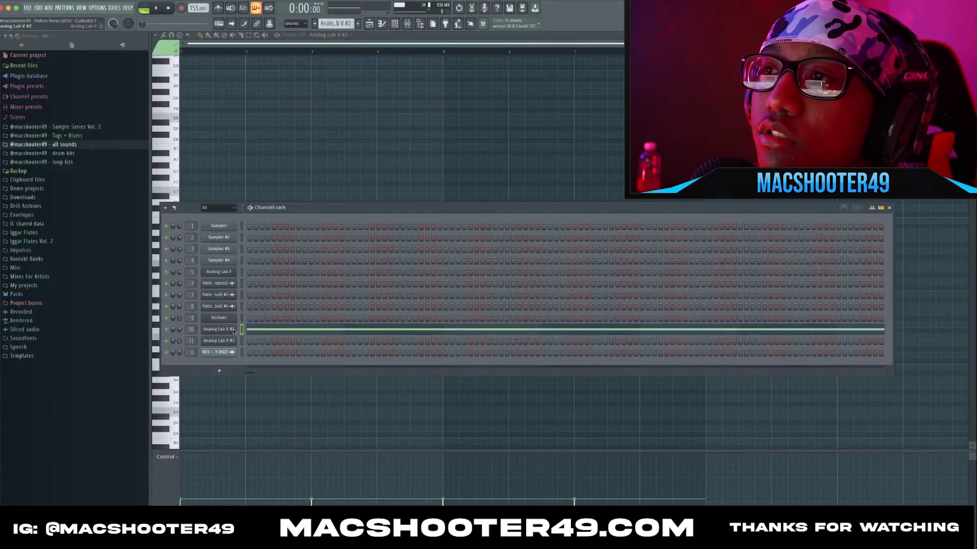
pyautogui.click(218, 329)
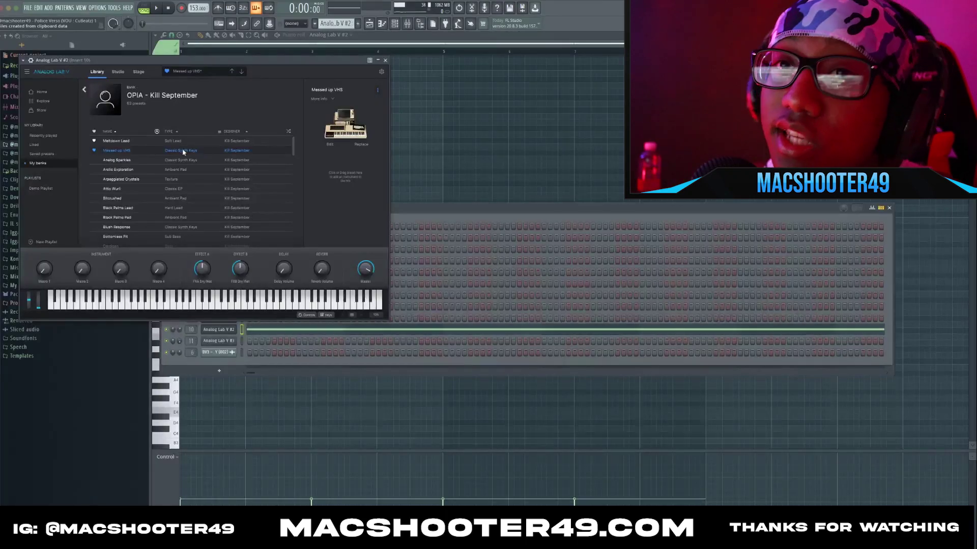
pyautogui.click(386, 60)
pyautogui.press('F6')
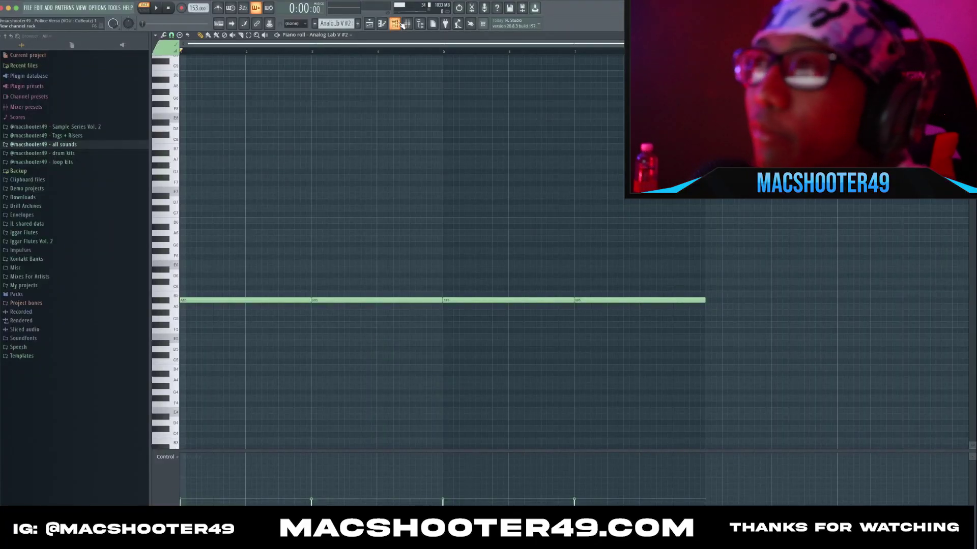
pyautogui.click(395, 23)
pyautogui.click(398, 24)
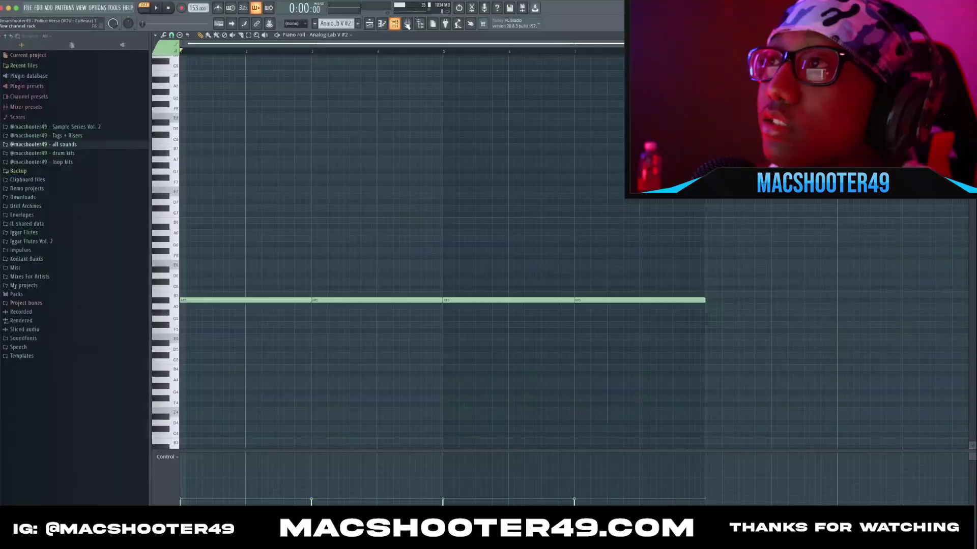
pyautogui.click(407, 24)
pyautogui.click(397, 24)
pyautogui.click(409, 24)
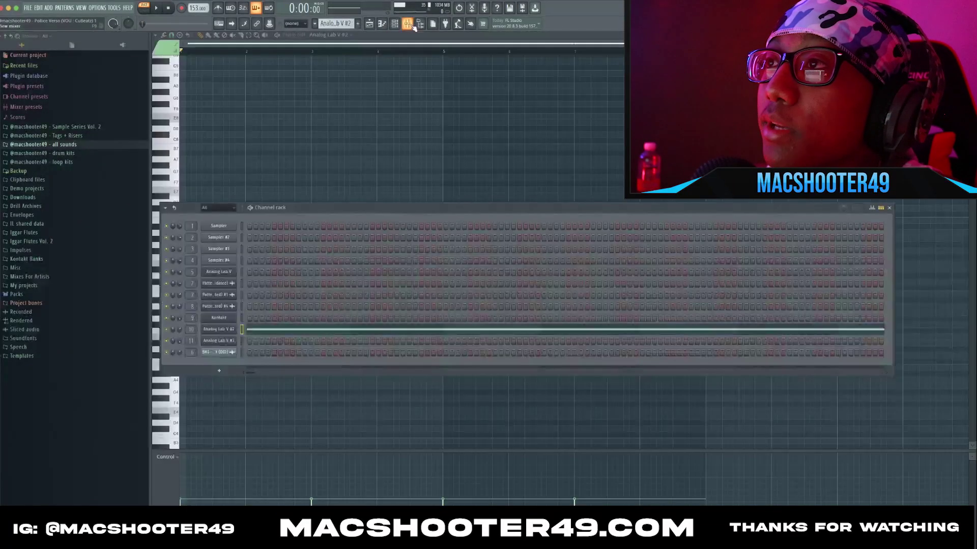
pyautogui.click(397, 26)
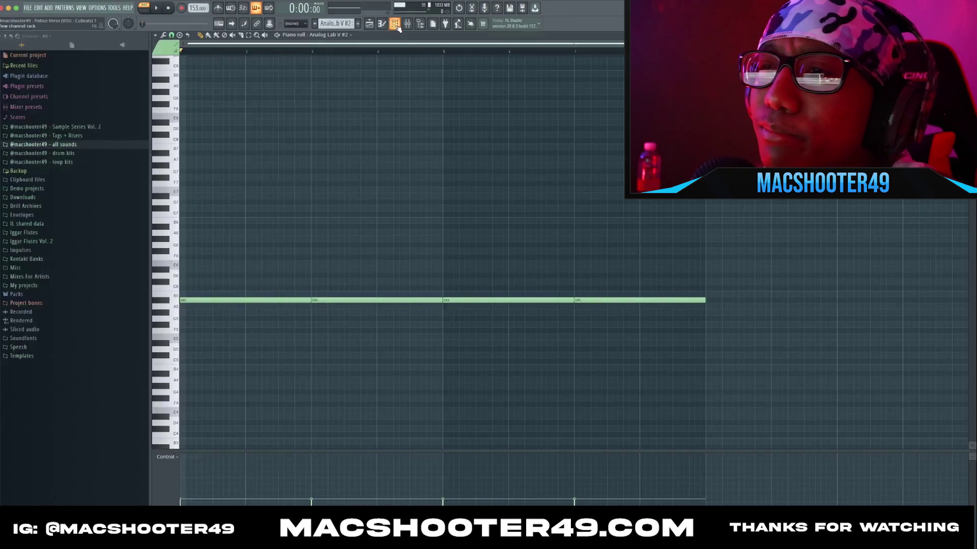
# Play the Analog Lab V #2 pattern and check its mixer channel, Insert 10.
pyautogui.press('space')
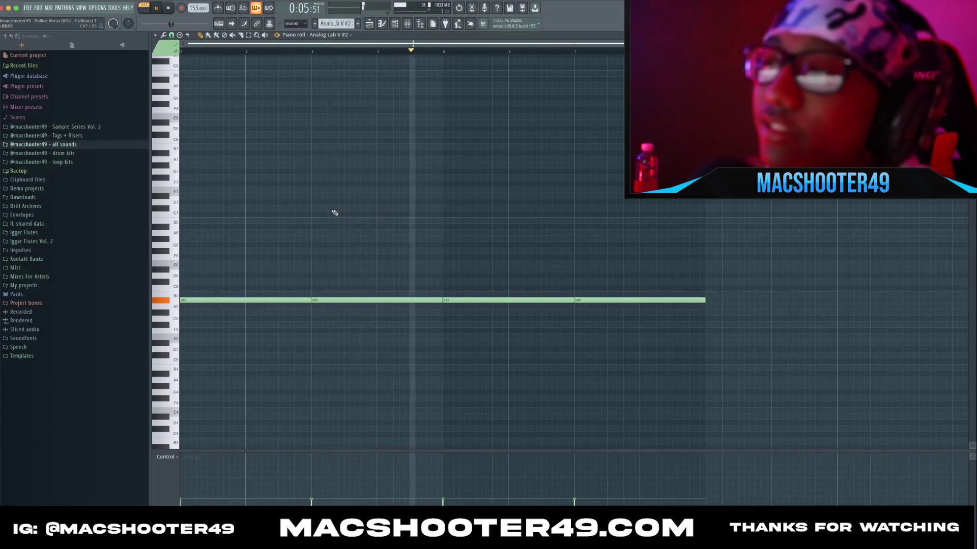
pyautogui.press('space')
pyautogui.click(409, 24)
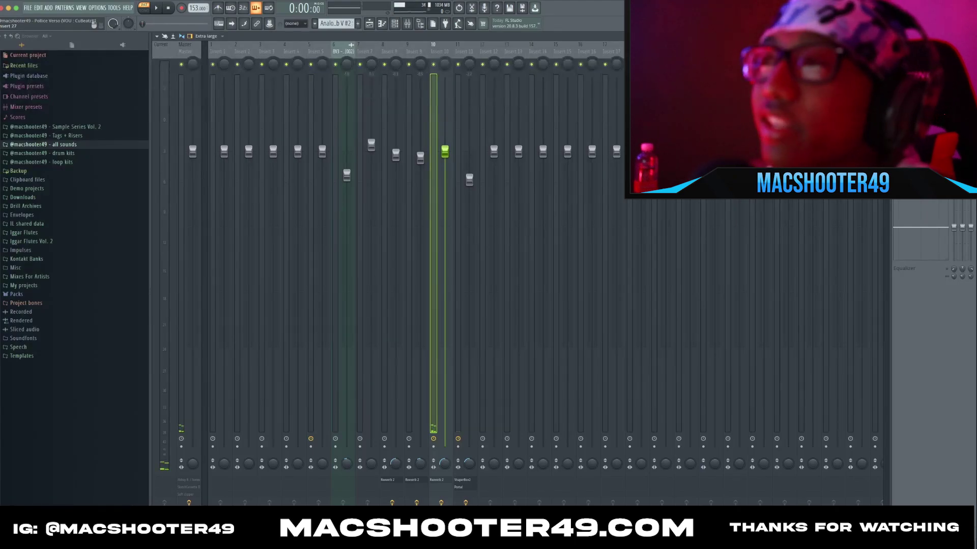
pyautogui.click(923, 62)
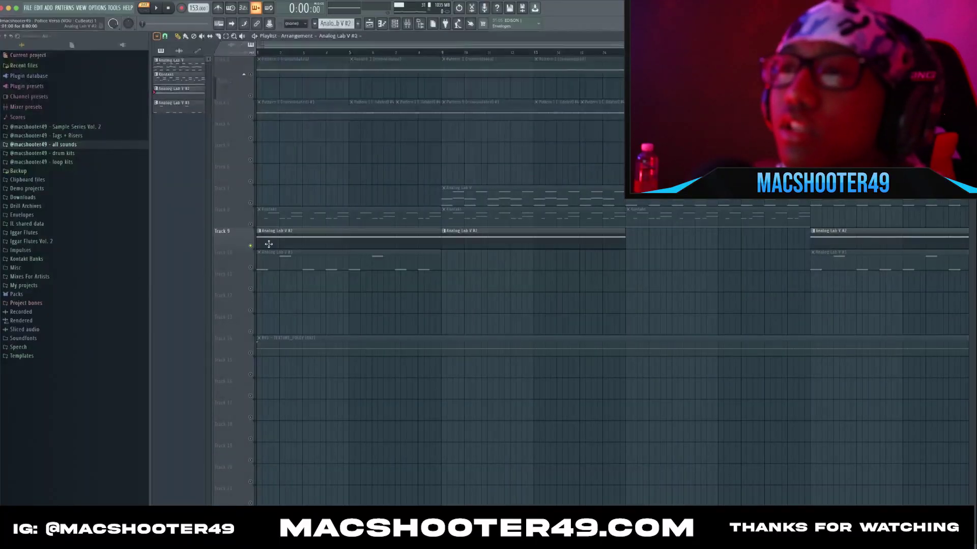
# Enable Track 8 alongside Track 9 and play the two layers together in song mode.
pyautogui.click(250, 224)
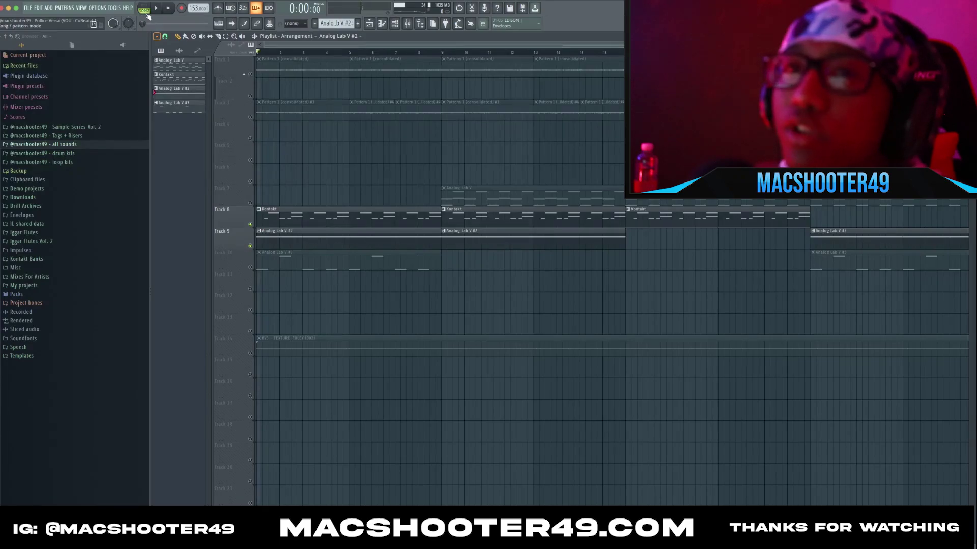
pyautogui.press('space')
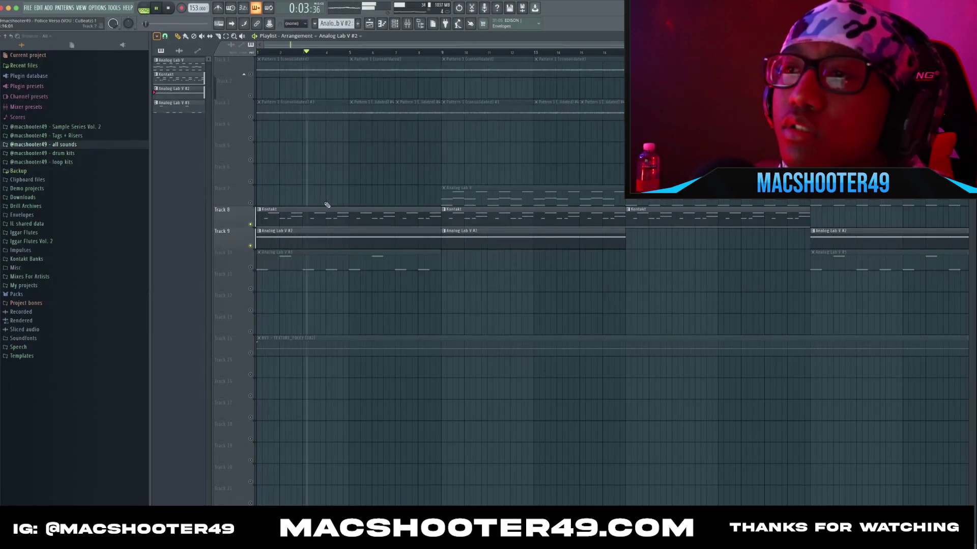
# Stop playback and review the notes of the first Analog Lab V #2 clip on Track 9.
pyautogui.press('space')
pyautogui.doubleClick(312, 235)
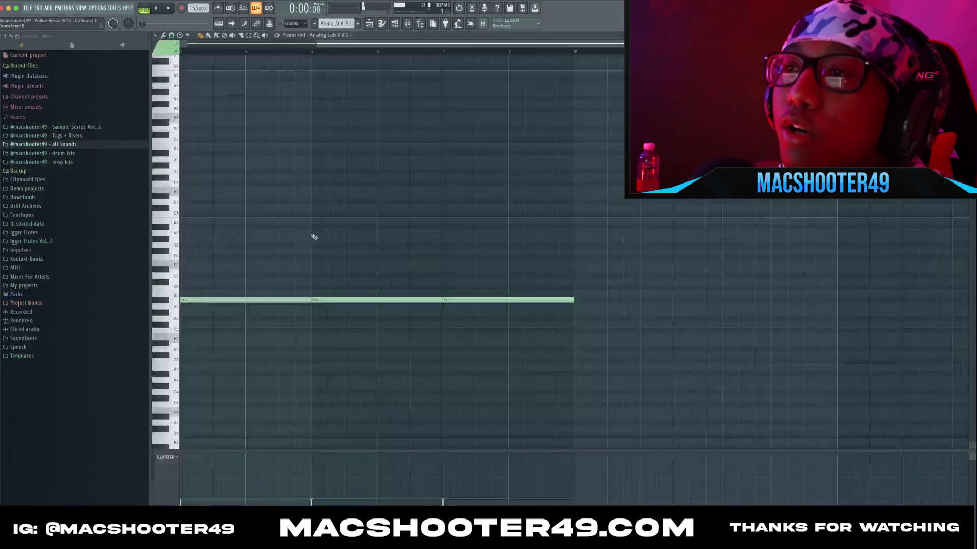
pyautogui.press('F5')
# Solo Track 10 and play it while viewing the notes of its first Analog Lab V #3 clip.
pyautogui.click(250, 267)
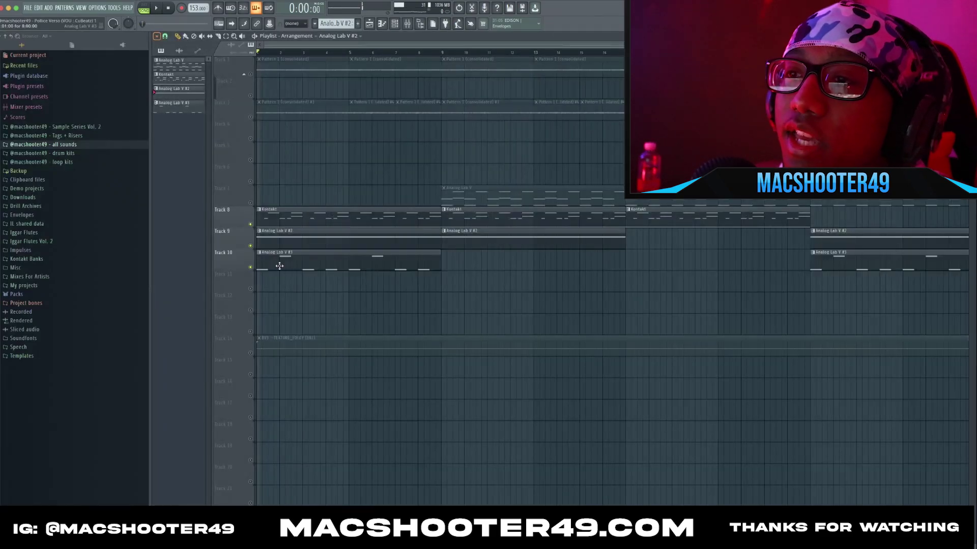
pyautogui.rightClick(250, 268)
pyautogui.doubleClick(291, 262)
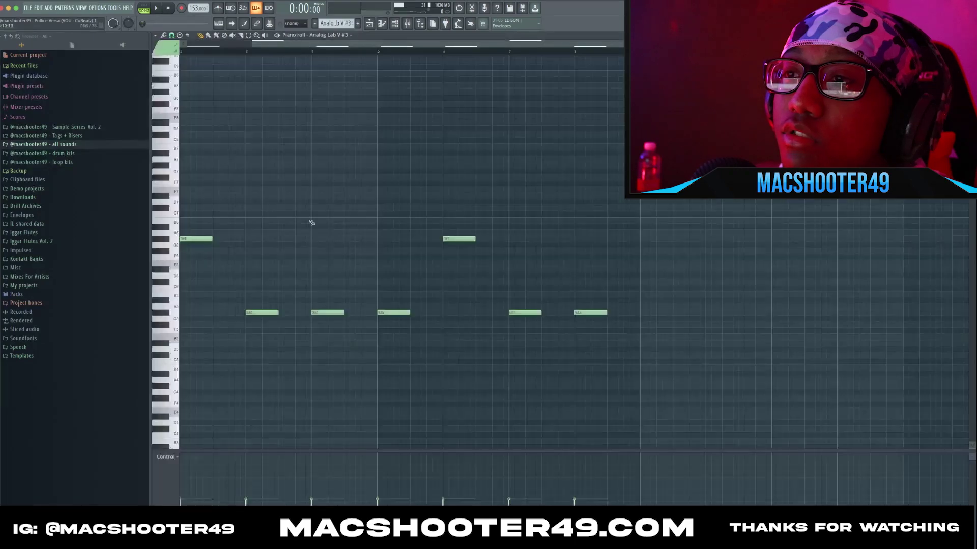
pyautogui.press('space')
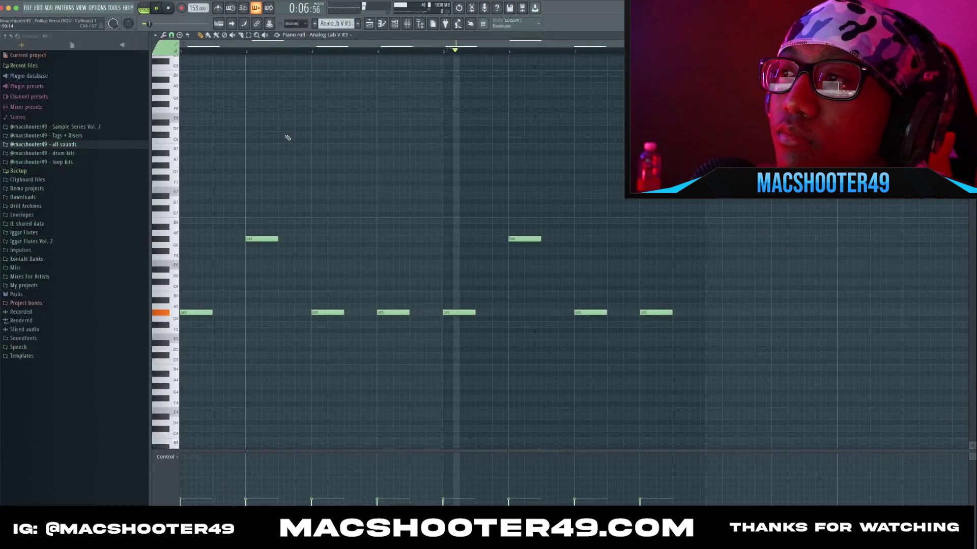
pyautogui.press('F5')
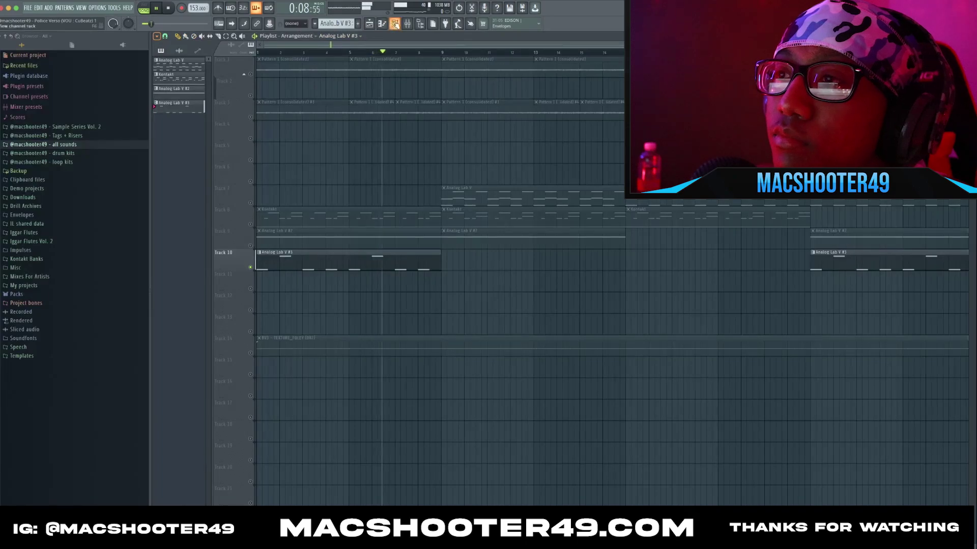
pyautogui.press('space')
# Show the liked presets in the Analog Lab V #3 instrument and check the layer info of the Ice Skates preset.
pyautogui.press('F6')
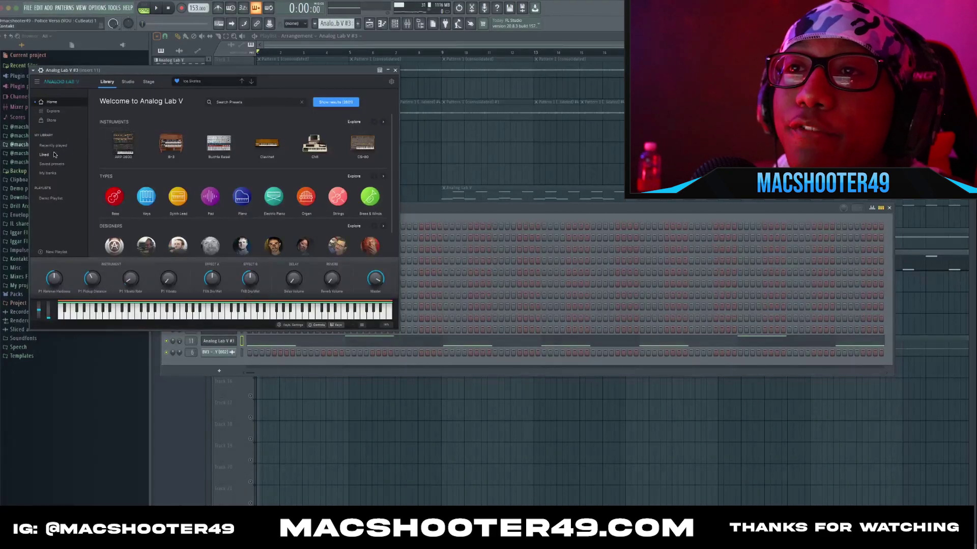
pyautogui.click(44, 154)
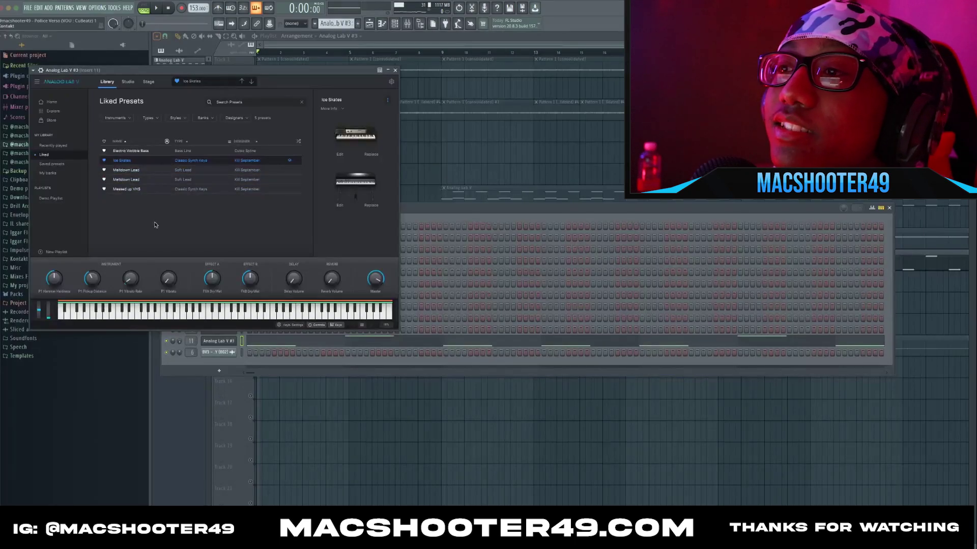
pyautogui.click(329, 108)
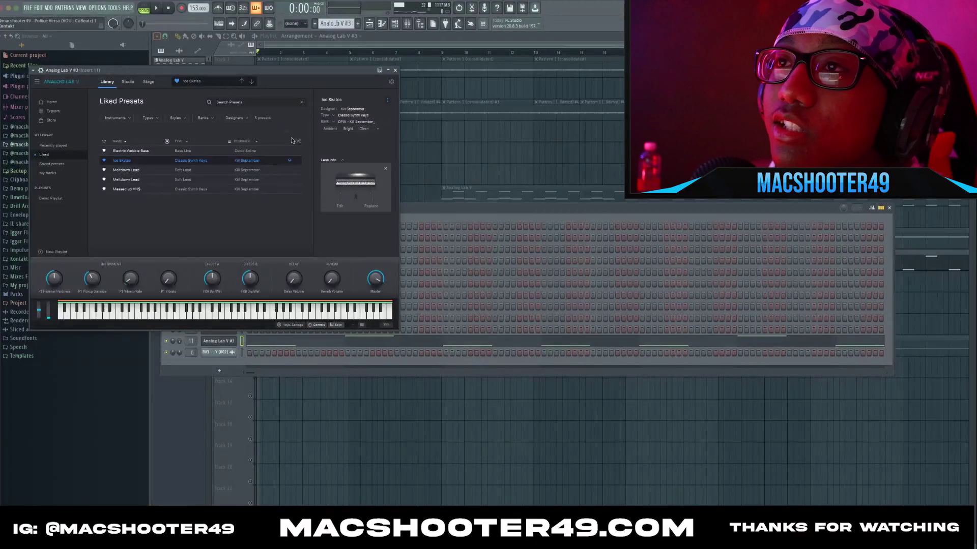
pyautogui.click(395, 70)
pyautogui.press('F6')
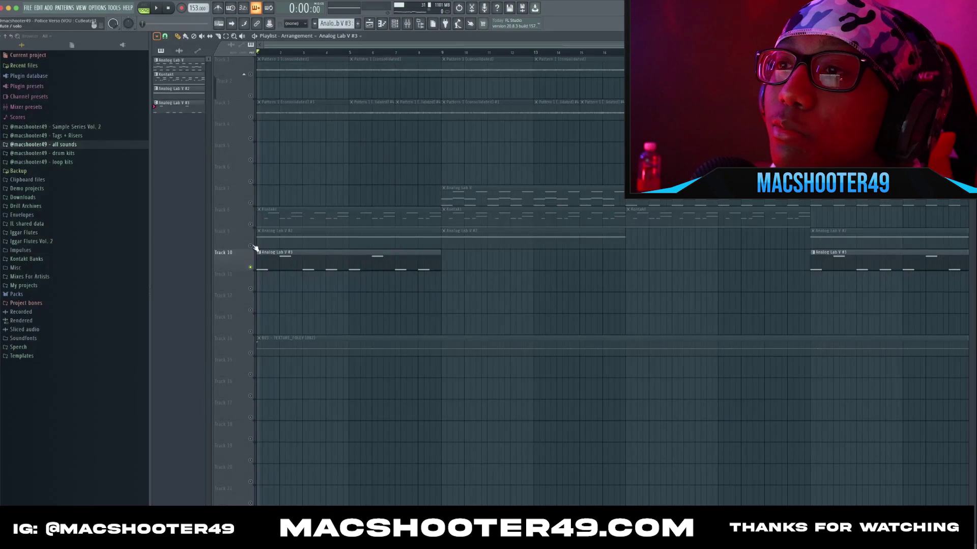
# Enable Tracks 9 and 8 alongside Track 10 to play the three layers together, and return to Track 10 solo.
pyautogui.click(250, 245)
pyautogui.click(250, 225)
pyautogui.press('space')
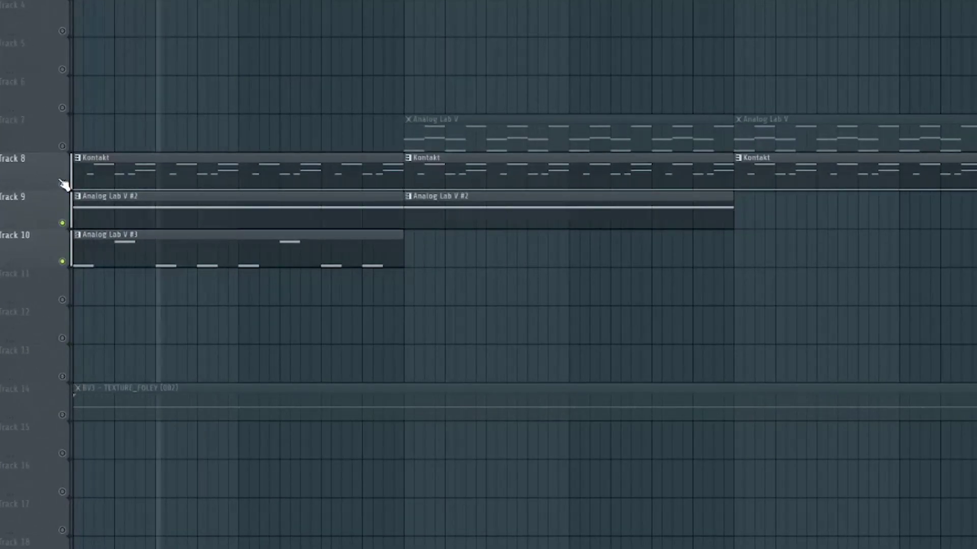
pyautogui.rightClick(65, 262)
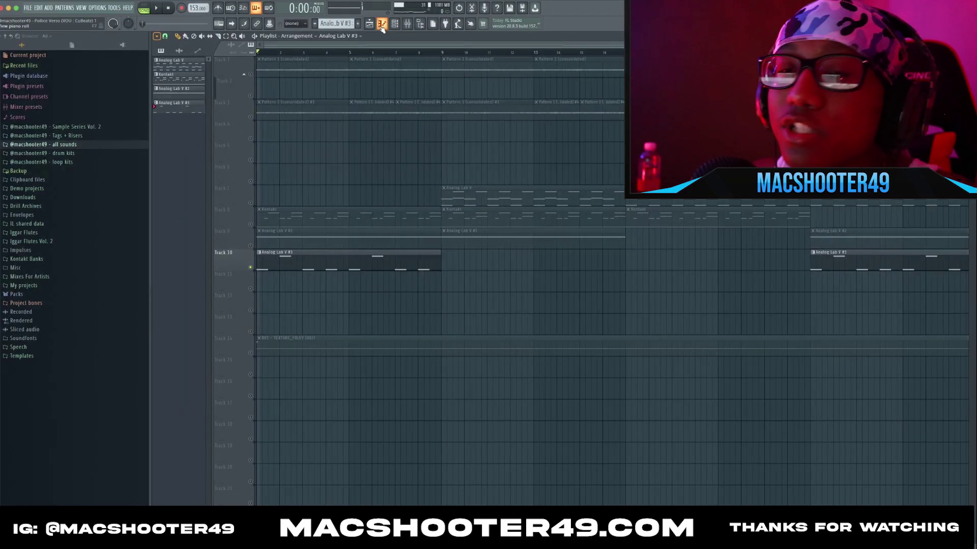
# Solo Track 1, add Track 3 to it, and play the two audio layers together.
pyautogui.rightClick(250, 74)
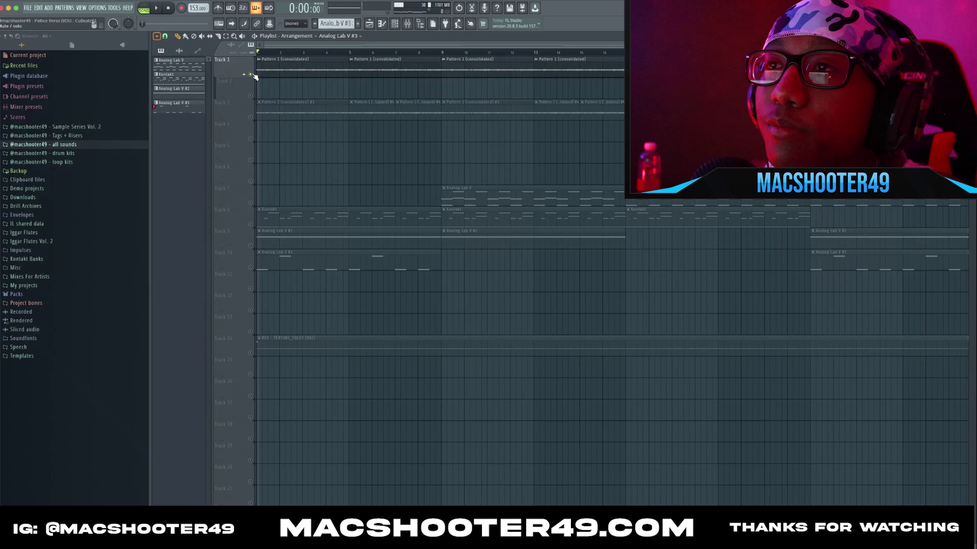
pyautogui.click(250, 117)
pyautogui.press('space')
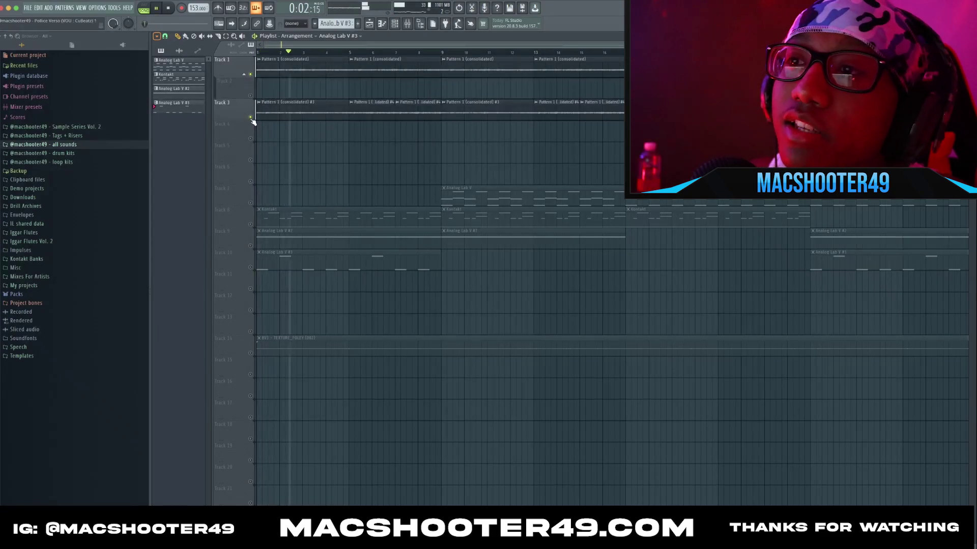
pyautogui.press('space')
# Enable Tracks 8, 9 and 10 alongside Tracks 1 and 3 and play the combined layers.
pyautogui.click(250, 224)
pyautogui.click(250, 246)
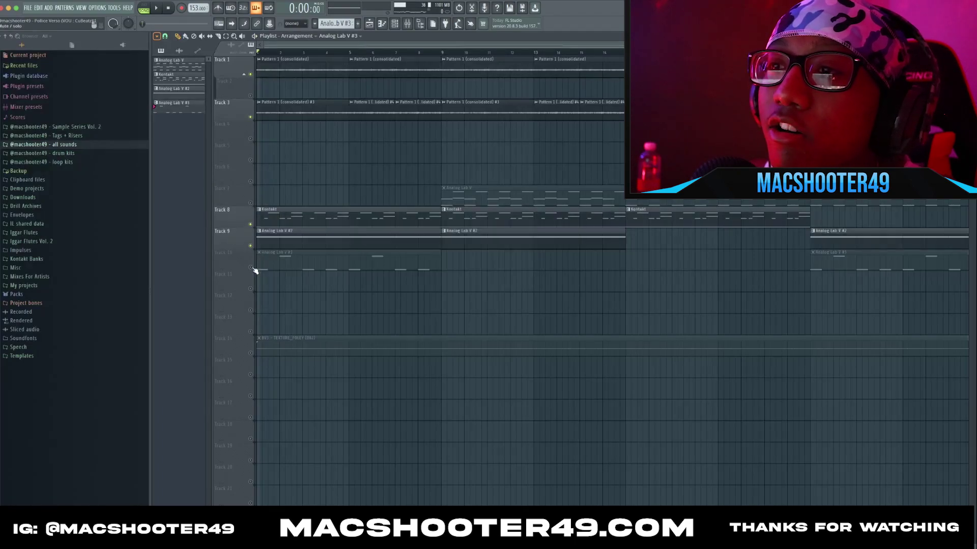
pyautogui.click(250, 267)
pyautogui.press('space')
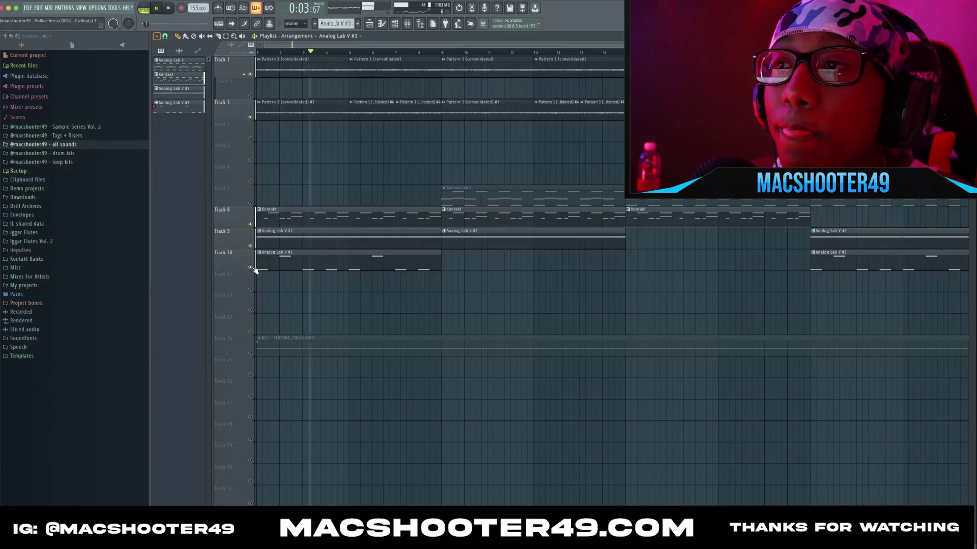
pyautogui.press('space')
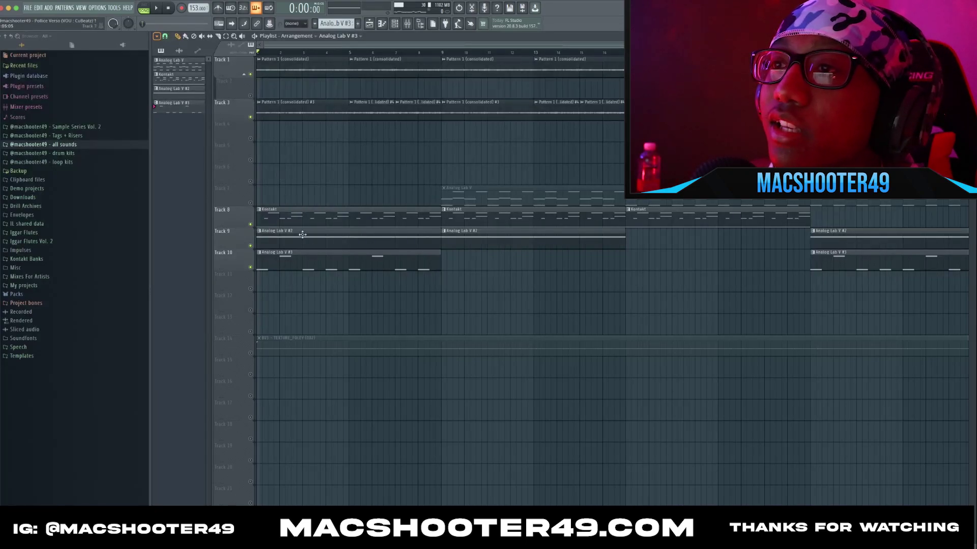
# Audition the first few notes of the Analog Lab V #3 clip on Track 10 in the piano roll.
pyautogui.doubleClick(310, 251)
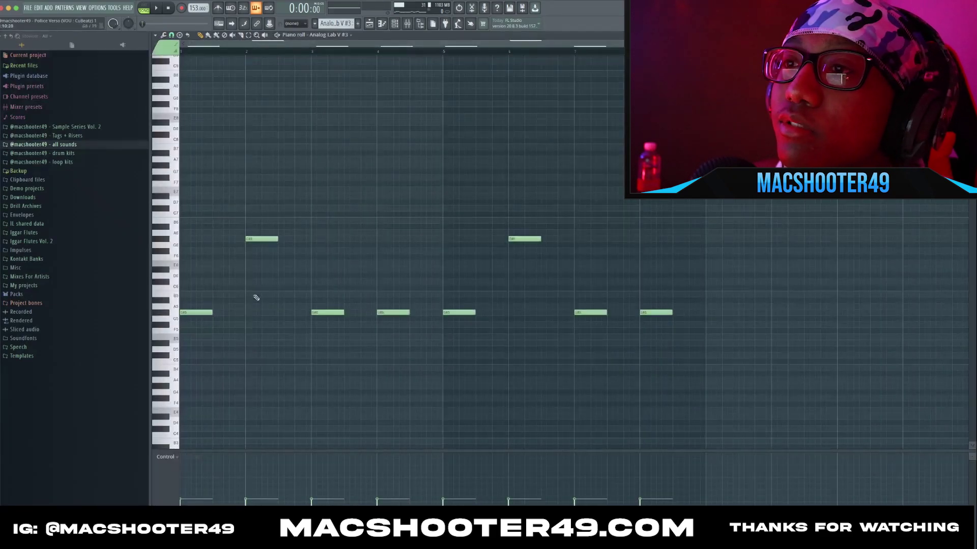
pyautogui.click(200, 314)
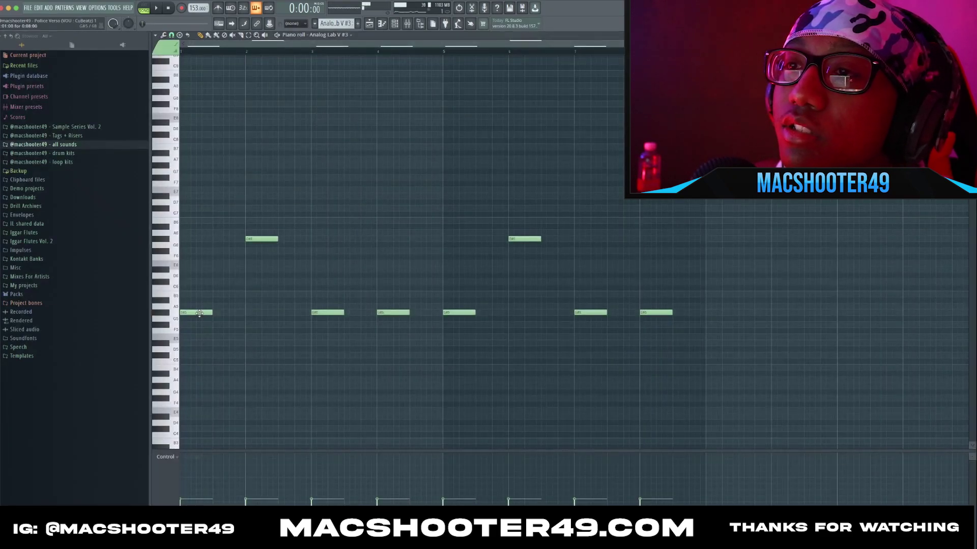
pyautogui.click(256, 241)
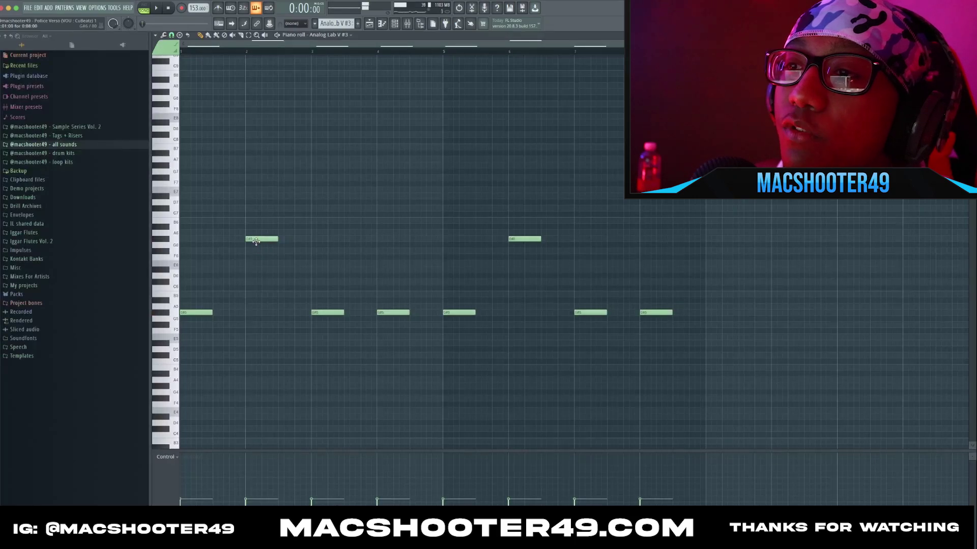
pyautogui.click(327, 314)
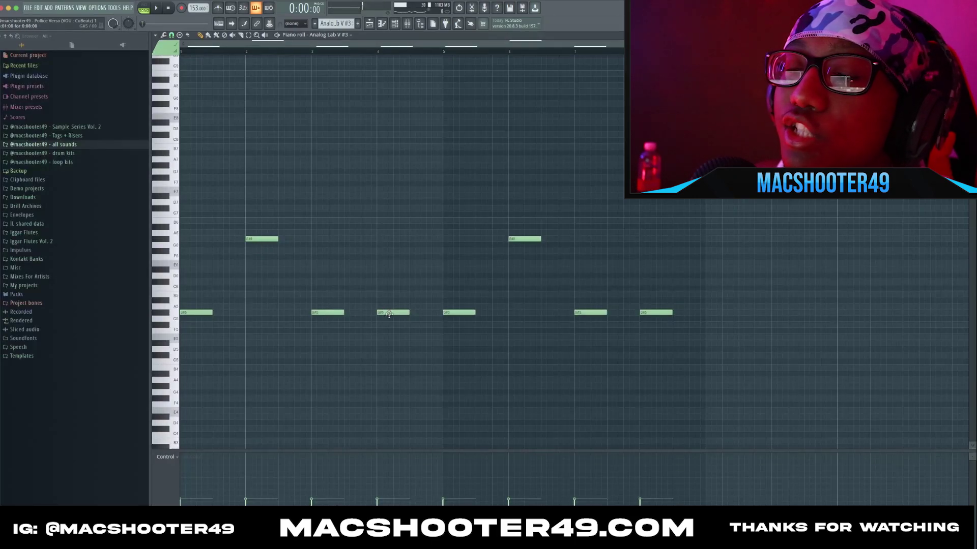
pyautogui.press('F5')
# Inspect the Portal effect on Insert 11 and browse the preset bank that contains its Water preset.
pyautogui.click(407, 23)
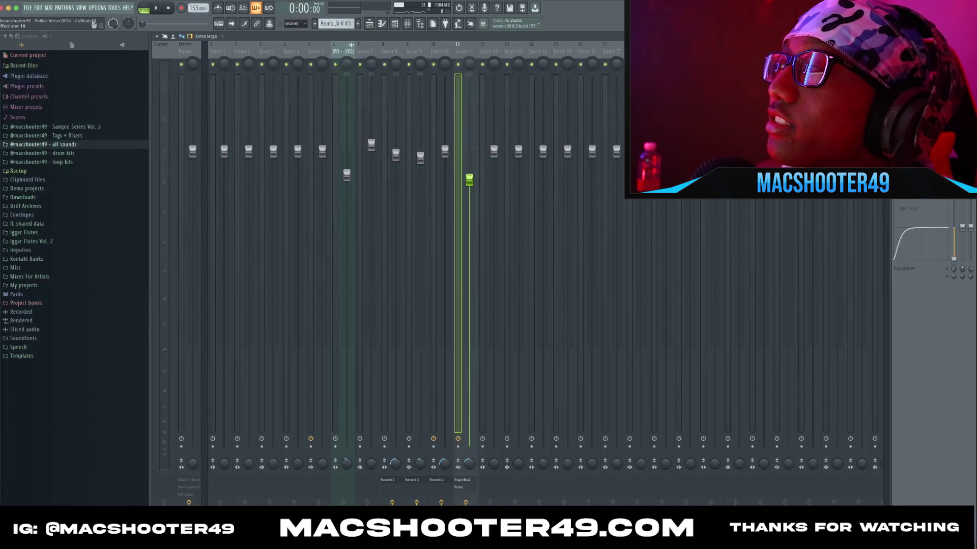
pyautogui.click(923, 187)
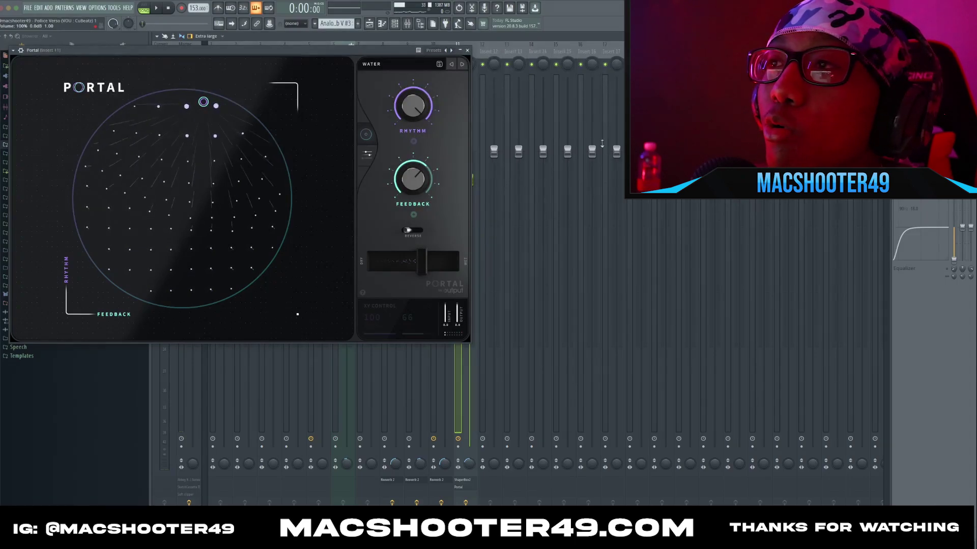
pyautogui.click(378, 63)
pyautogui.scroll(-5, 125, 215)
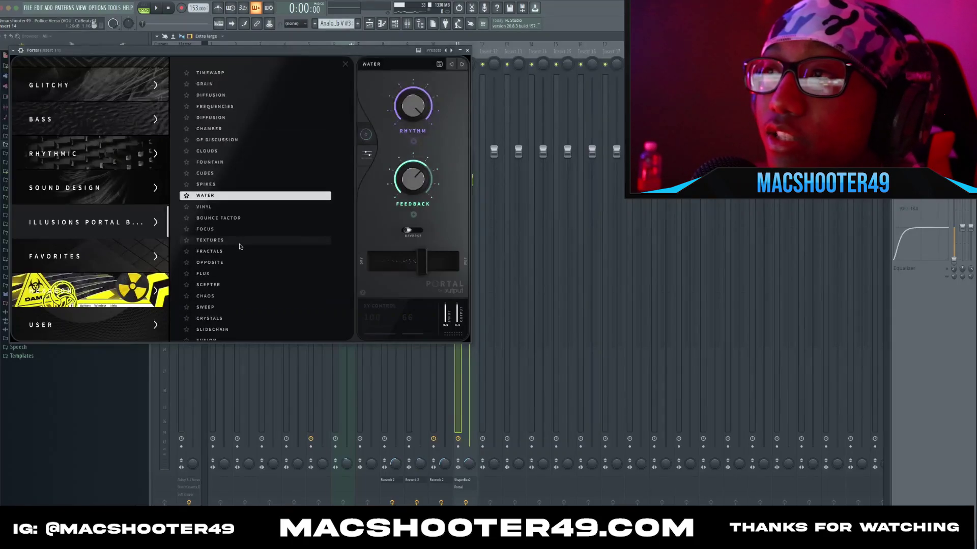
pyautogui.click(468, 50)
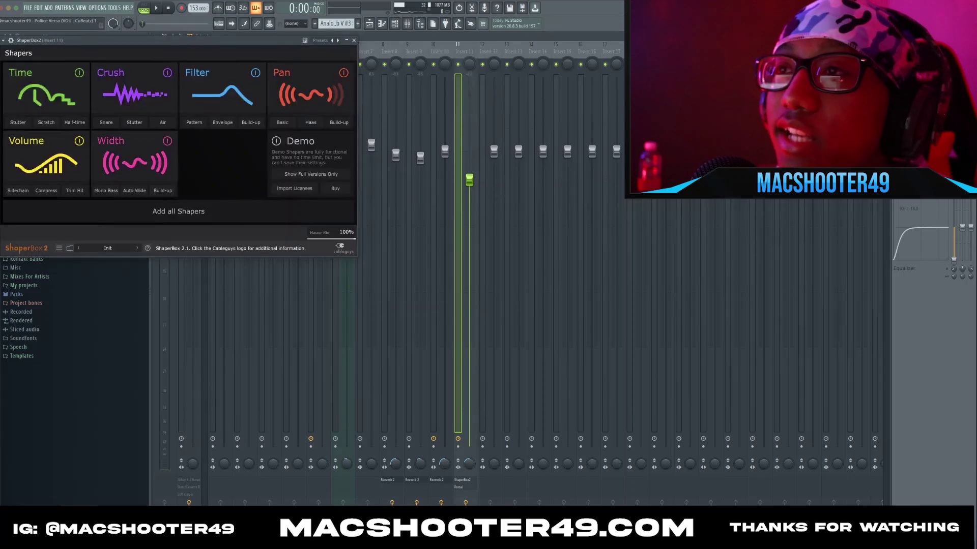
# Add a Pan shaper in ShaperBox 2 on Insert 11, using a sine wave with both peaks pulled toward the centre.
pyautogui.click(333, 90)
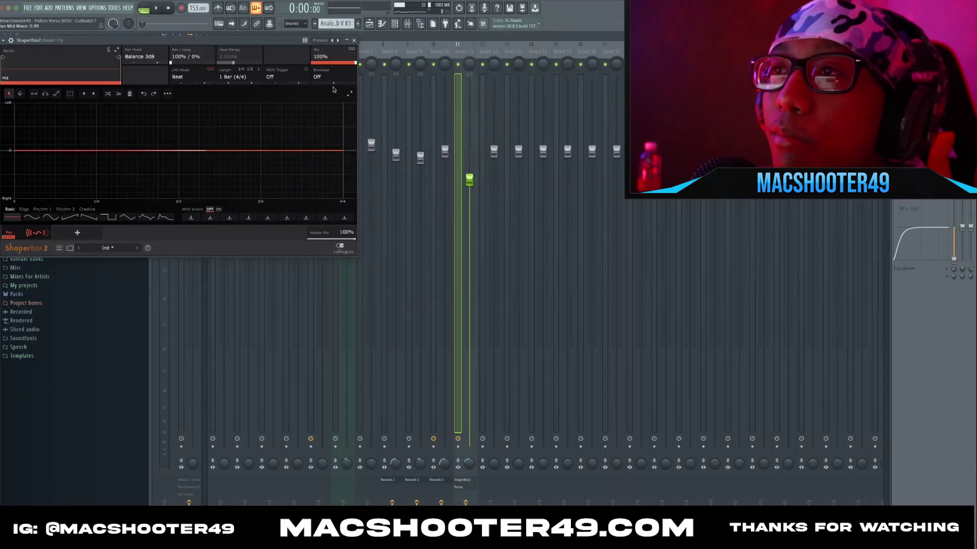
pyautogui.click(30, 217)
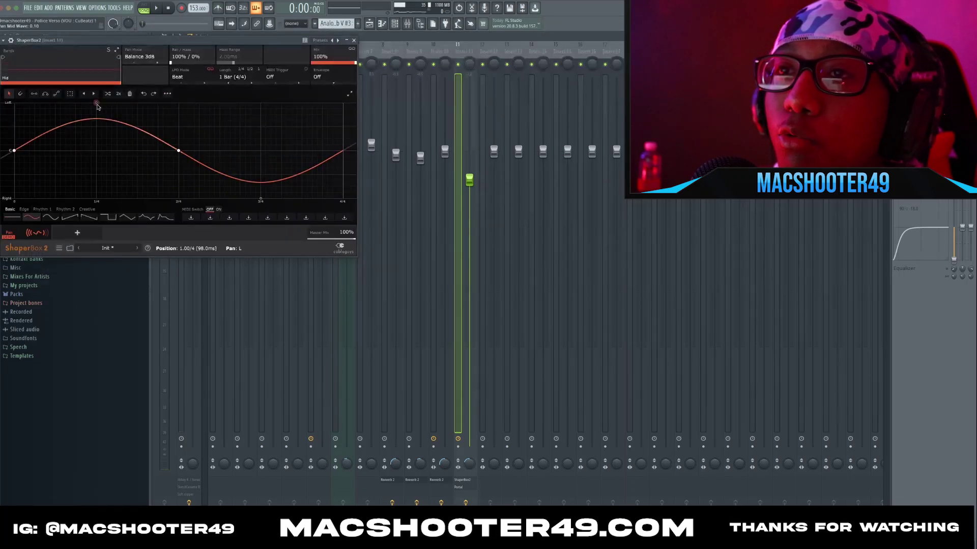
pyautogui.moveTo(96, 119); pyautogui.dragTo(96, 122)
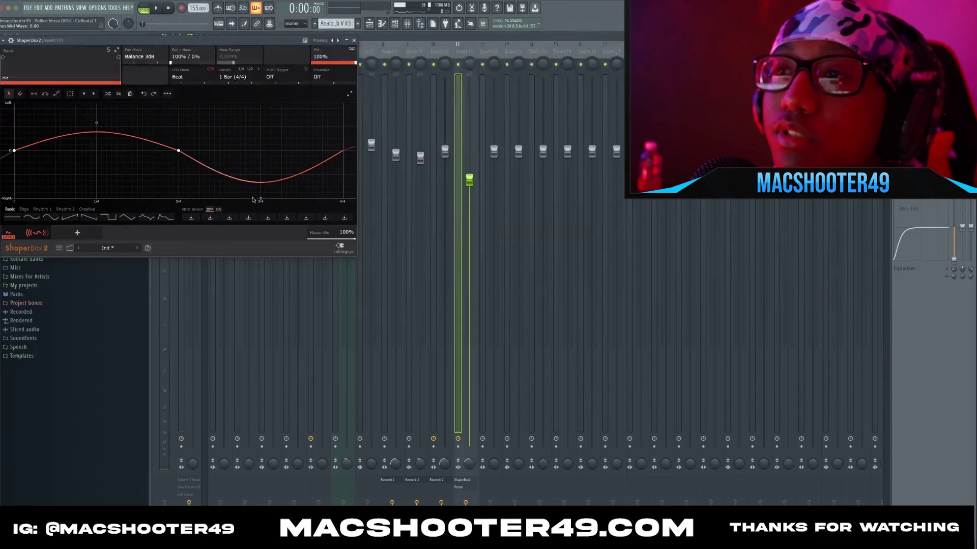
pyautogui.moveTo(259, 201); pyautogui.dragTo(259, 189)
pyautogui.click(354, 40)
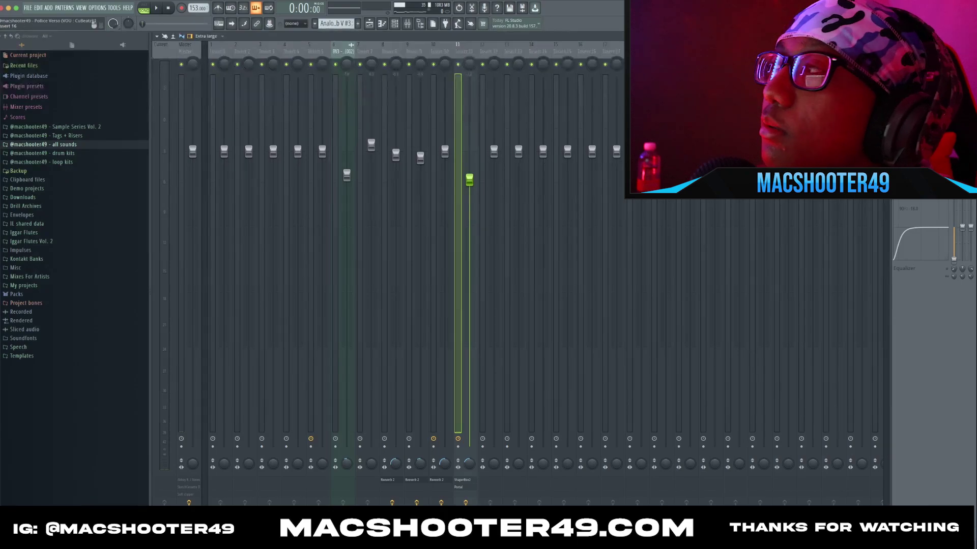
# Solo Track 14, inspect the sampler settings of its BV3 - TEXTURE_FOLEY (002) clip, and play the texture.
pyautogui.press('F5')
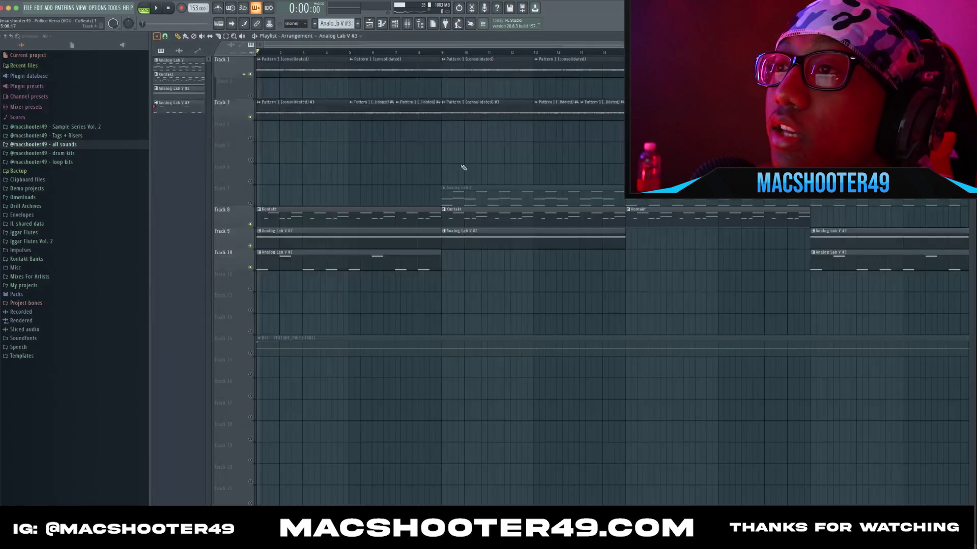
pyautogui.rightClick(250, 353)
pyautogui.scroll(-3, 298, 334)
pyautogui.doubleClick(290, 338)
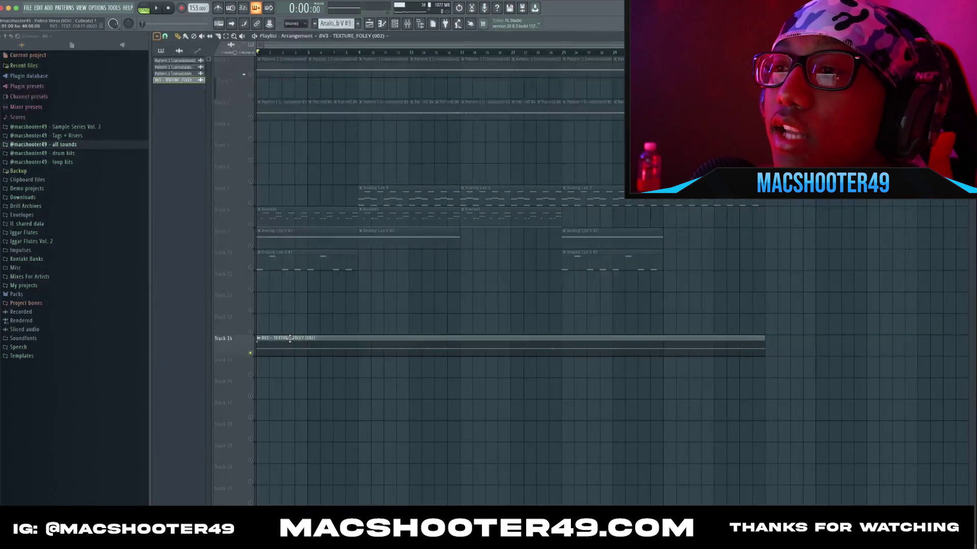
pyautogui.press('space')
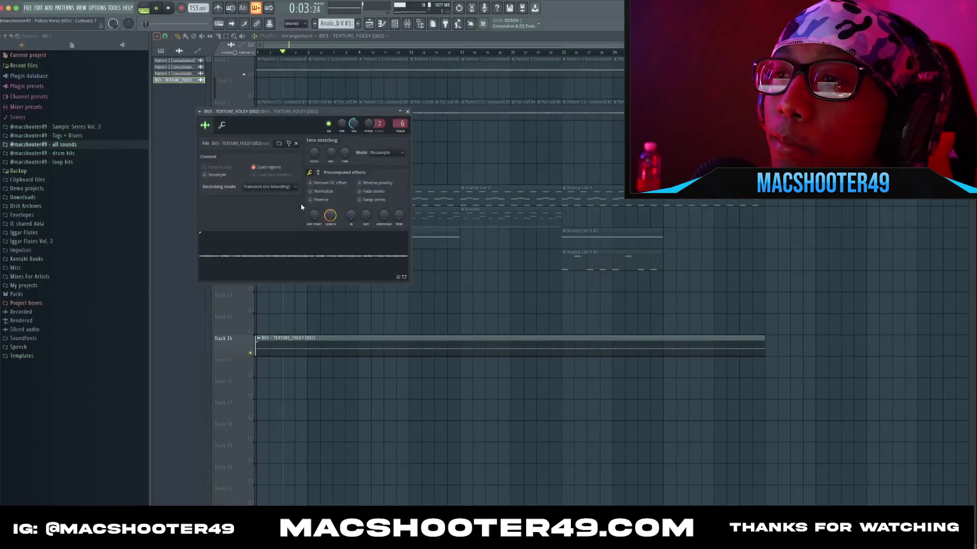
pyautogui.press('space')
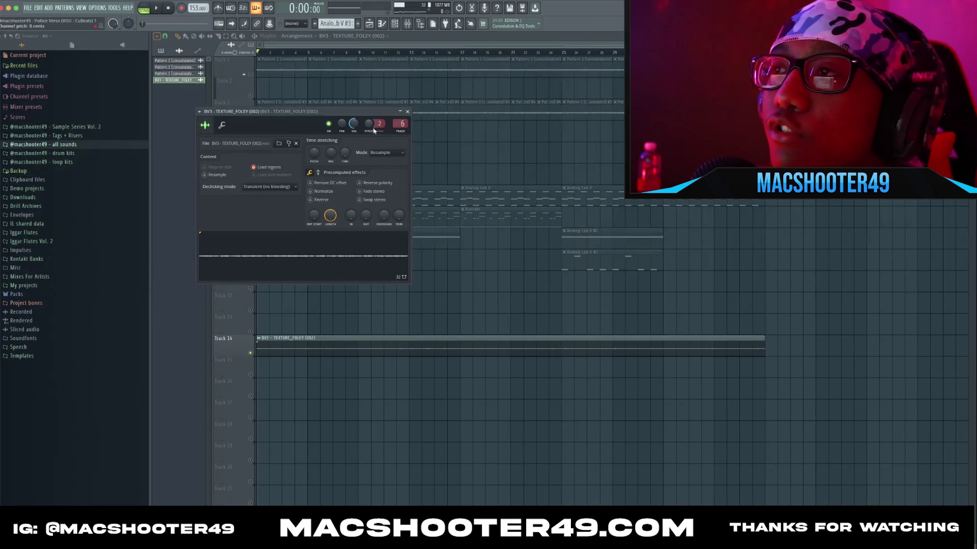
pyautogui.click(407, 111)
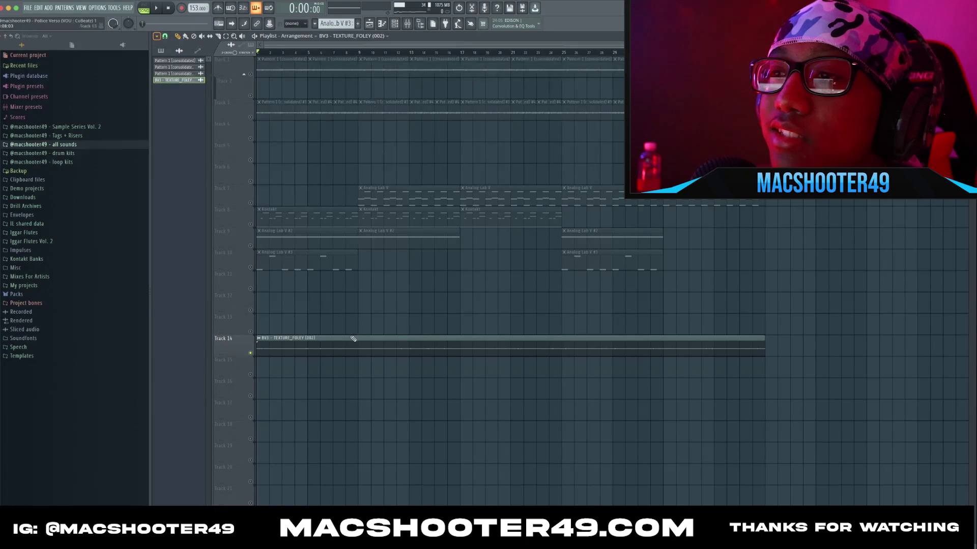
# Check the foley texture's mixer channel and bring up the Master channel.
pyautogui.click(407, 24)
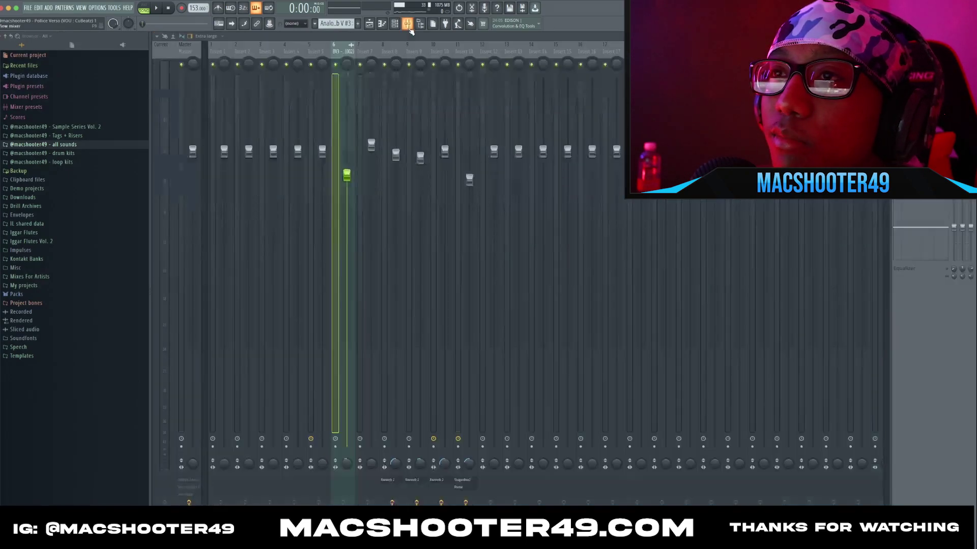
pyautogui.click(187, 51)
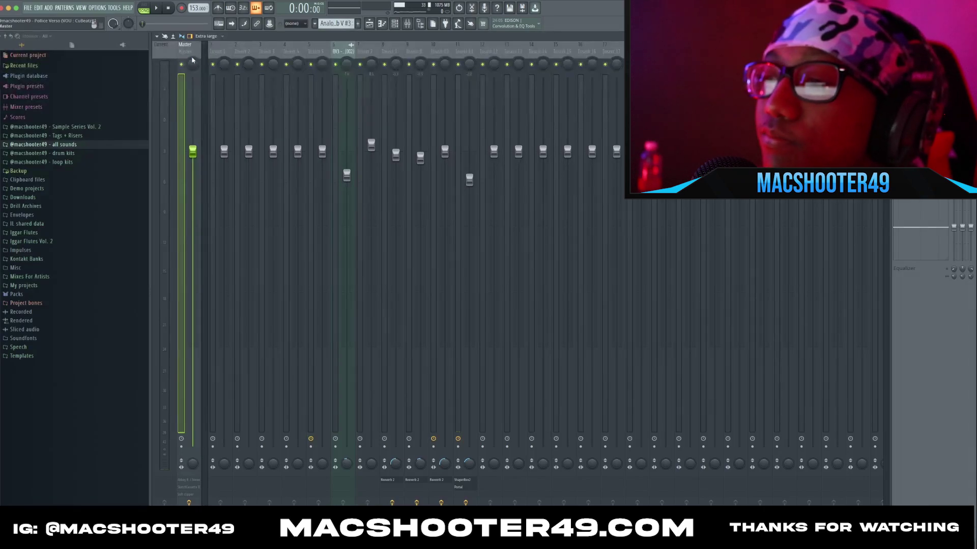
# Inspect the Abbey Road Vinyl effect on the Master channel and switch the effect on.
pyautogui.click(457, 52)
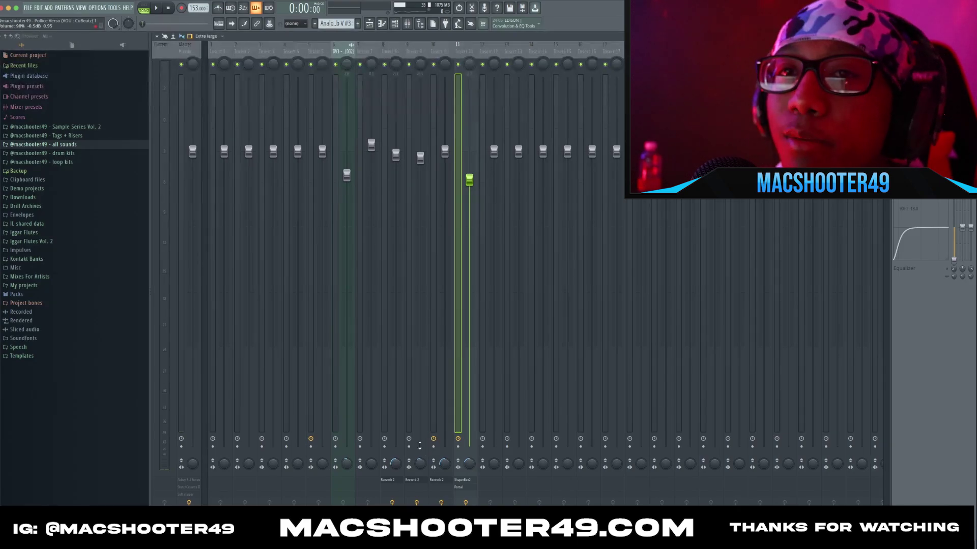
pyautogui.click(192, 46)
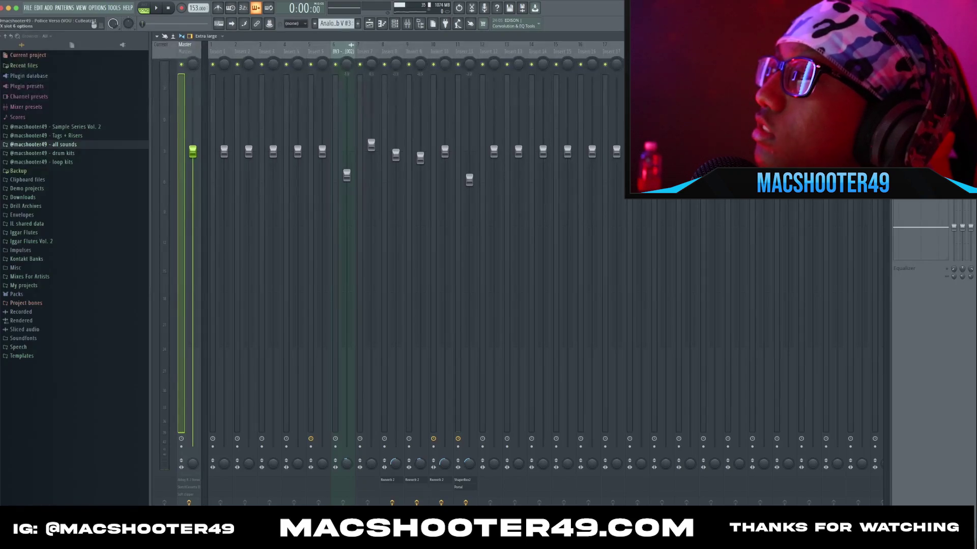
pyautogui.click(923, 66)
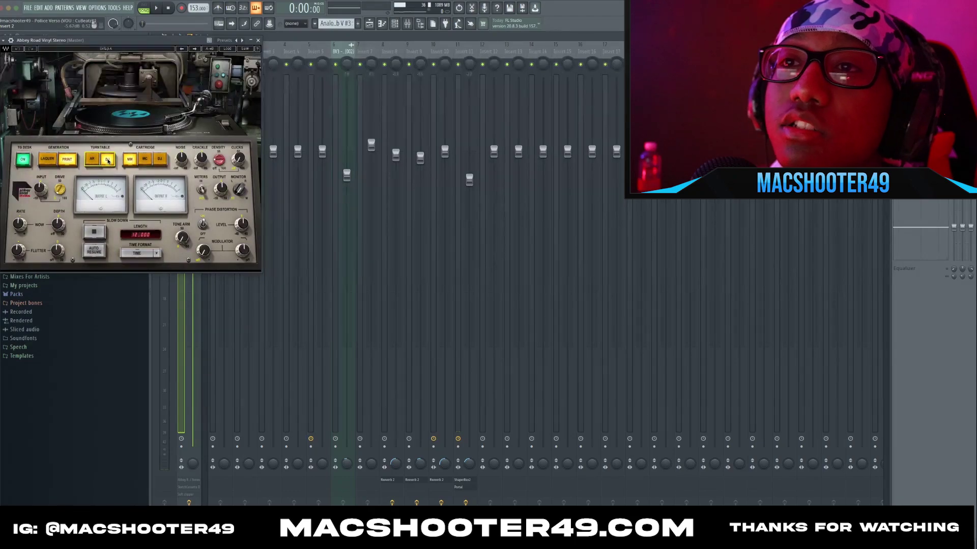
pyautogui.click(258, 40)
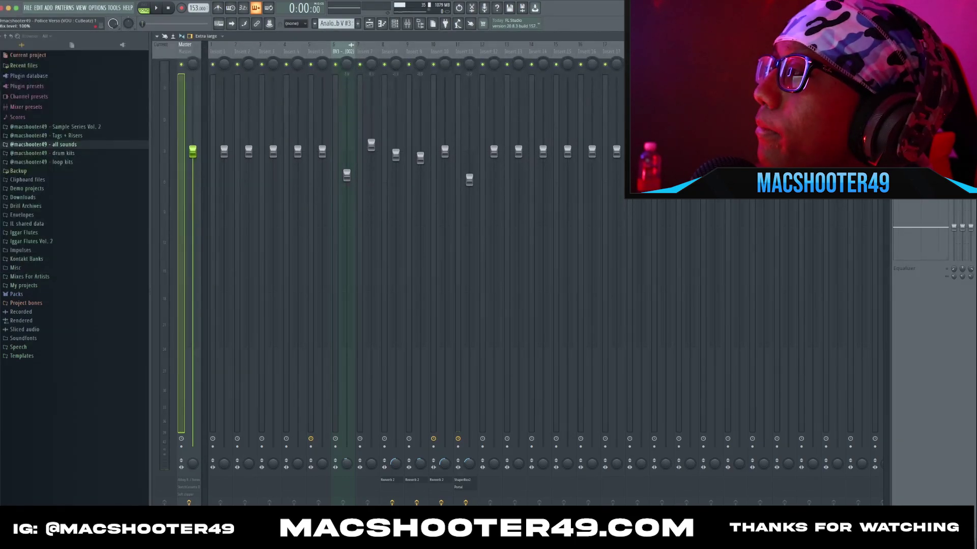
pyautogui.click(970, 64)
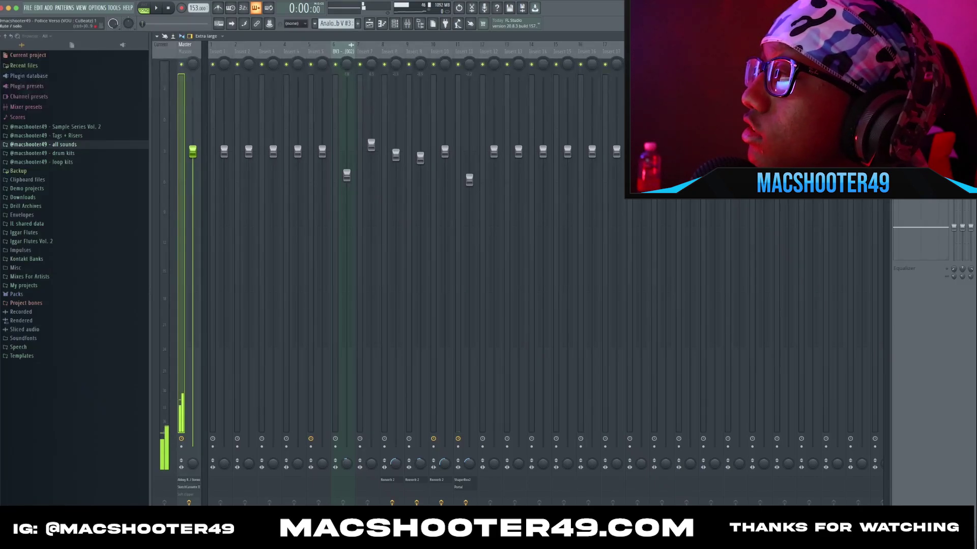
# Inspect SketchCassette II on the Master channel, look through its Classic Tape presets, and move the tape age slightly toward Worn.
pyautogui.click(189, 487)
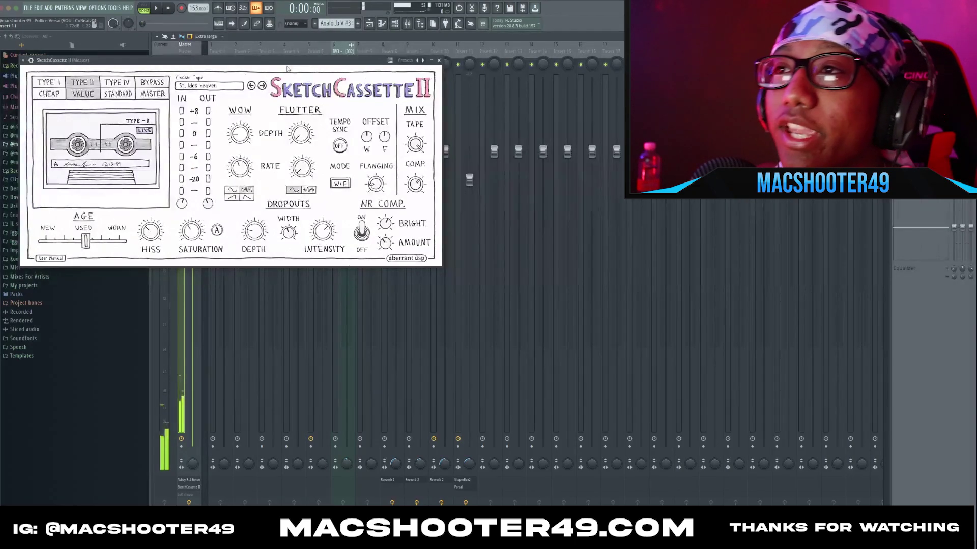
pyautogui.click(198, 86)
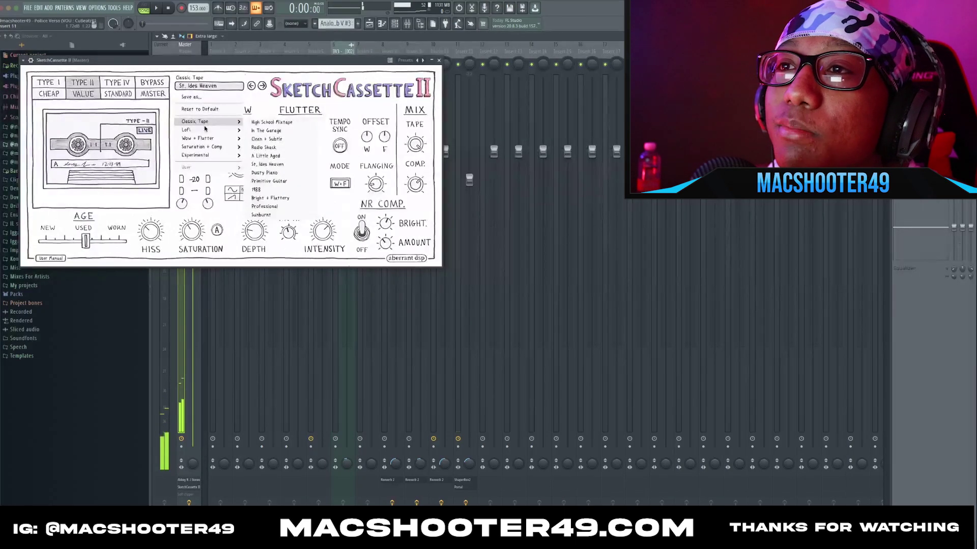
pyautogui.moveTo(205, 129)
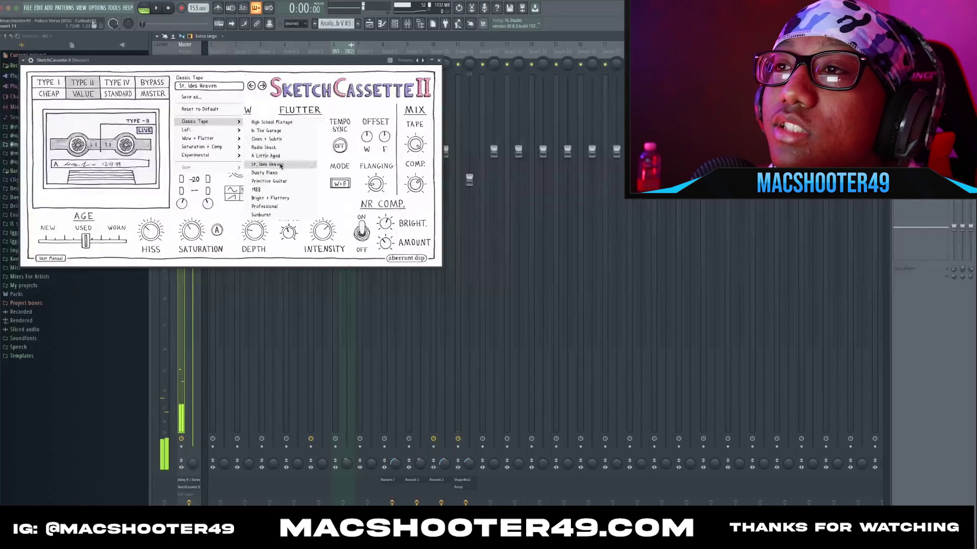
pyautogui.click(261, 103)
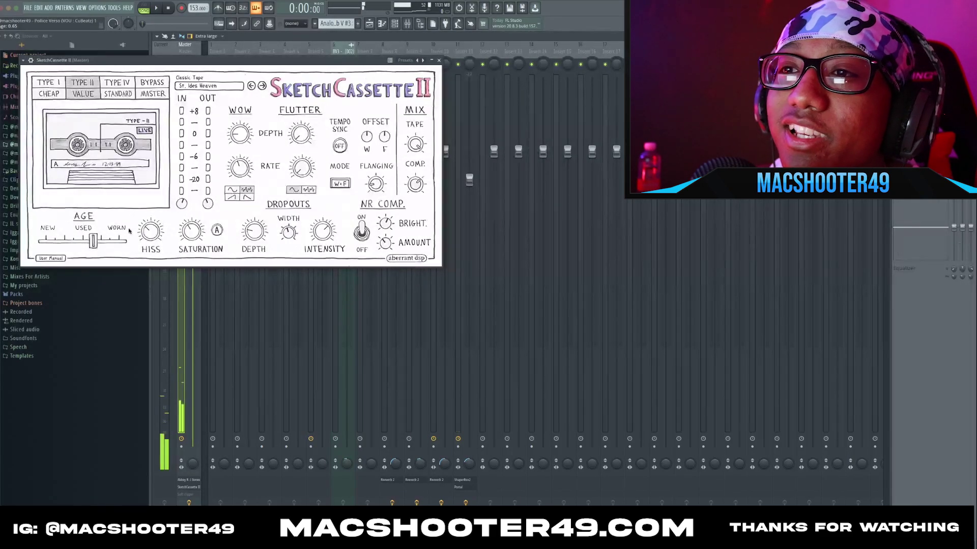
pyautogui.moveTo(147, 235)
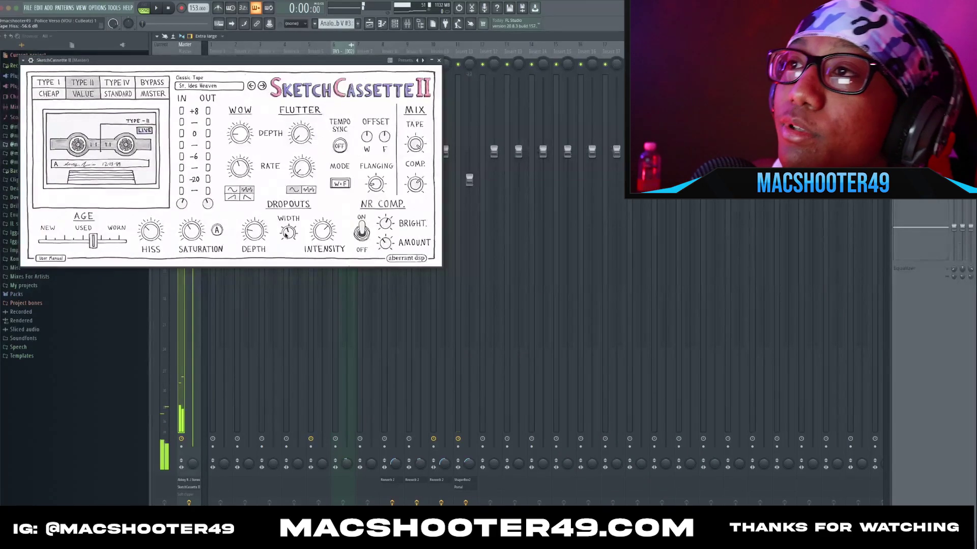
pyautogui.click(438, 60)
# Return to the playlist, unmute all tracks, and play the full melody arrangement from the start.
pyautogui.press('F9')
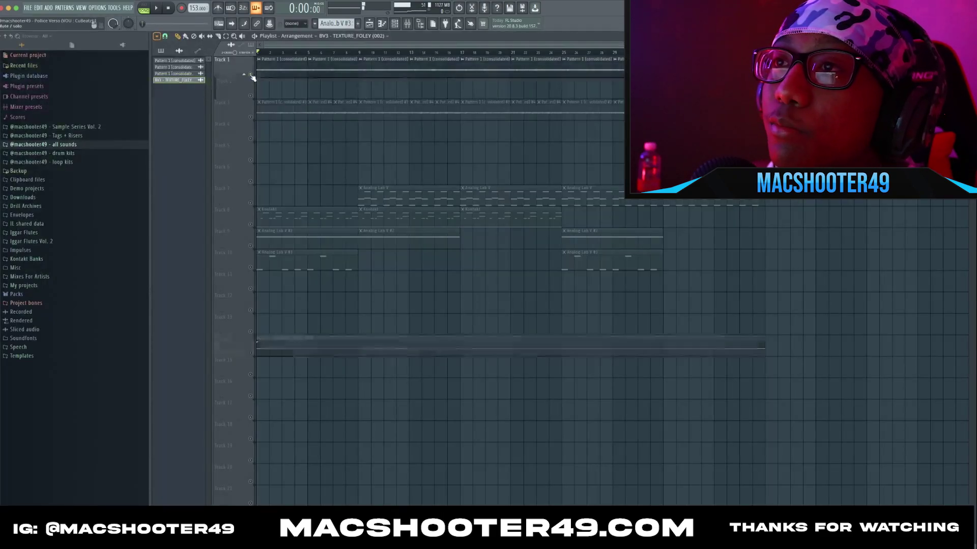
pyautogui.press('space')
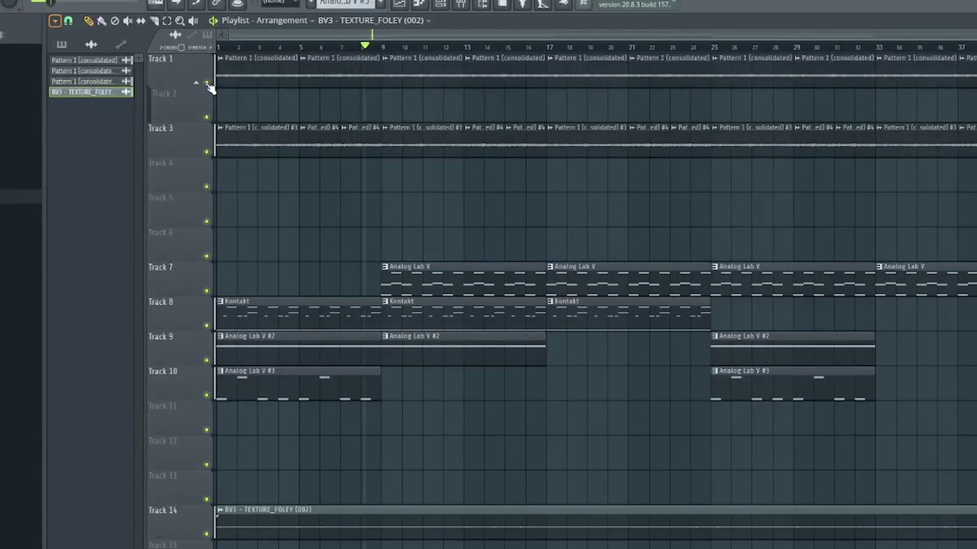
pyautogui.press('space')
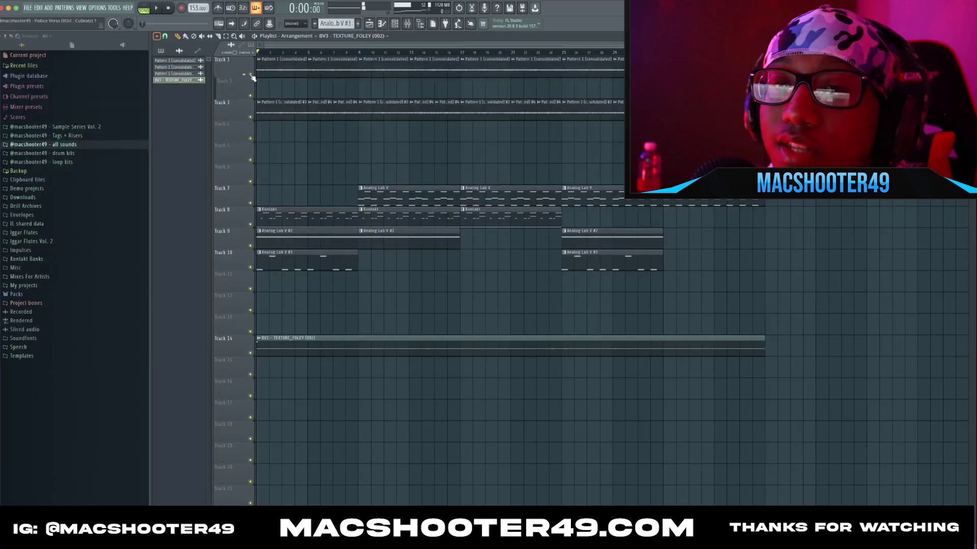